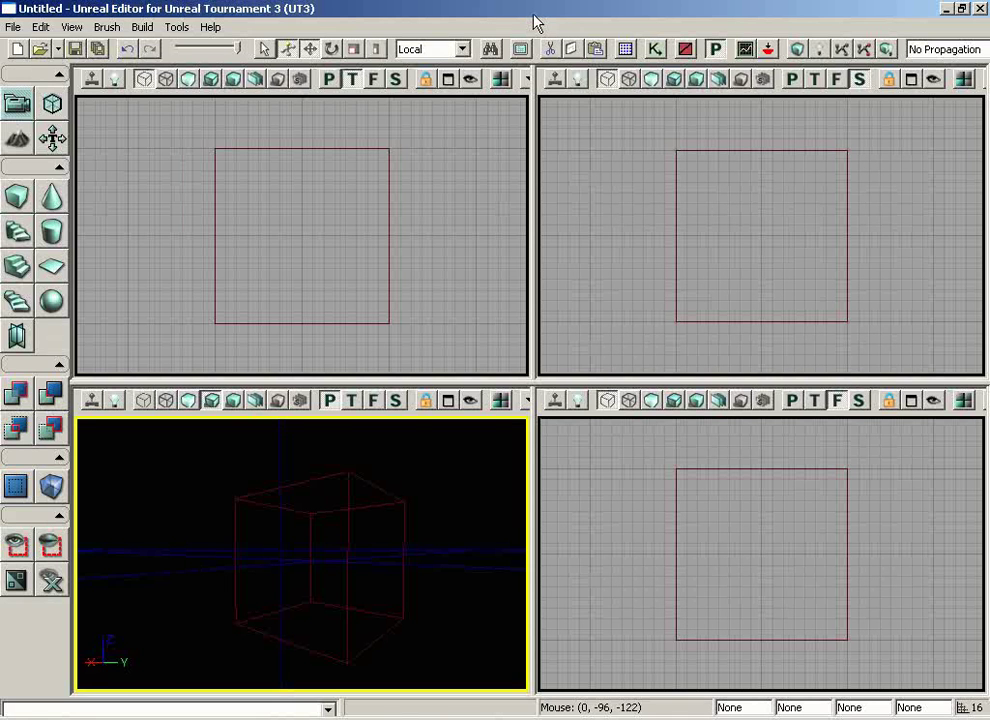
Step: Create a new untitled level with Additive geometry and pull the camera back
{"action": "left_click", "coordinate": [12, 27]}
{"action": "left_click", "coordinate": [28, 47]}
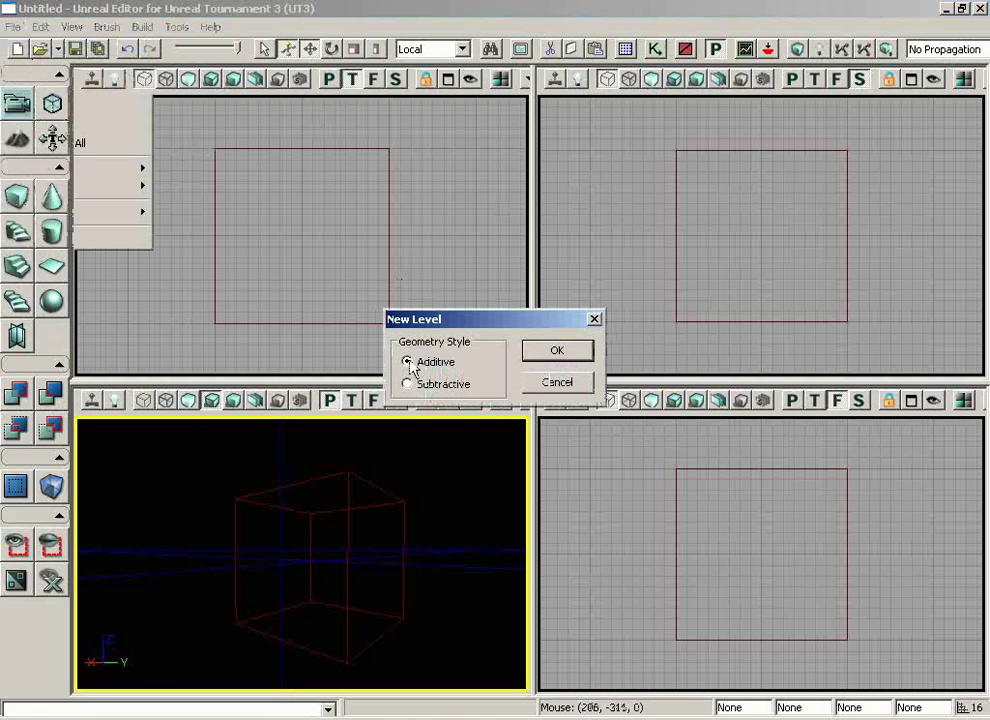
{"action": "left_click", "coordinate": [558, 351]}
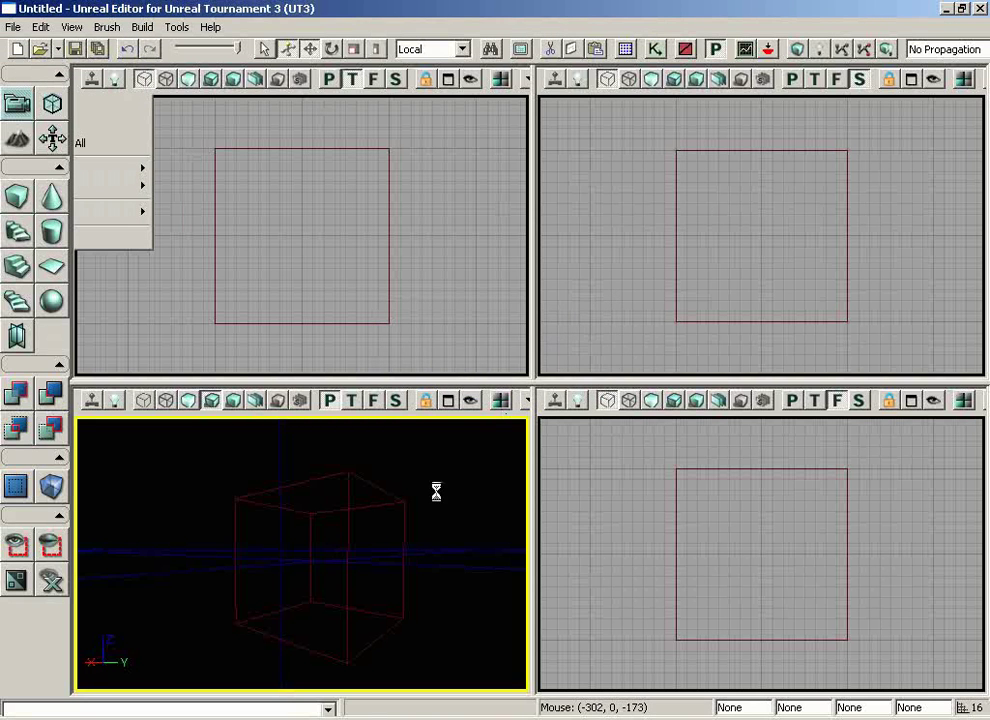
{"action": "left_click_drag", "start_coordinate": [438, 466], "coordinate": [455, 592]}
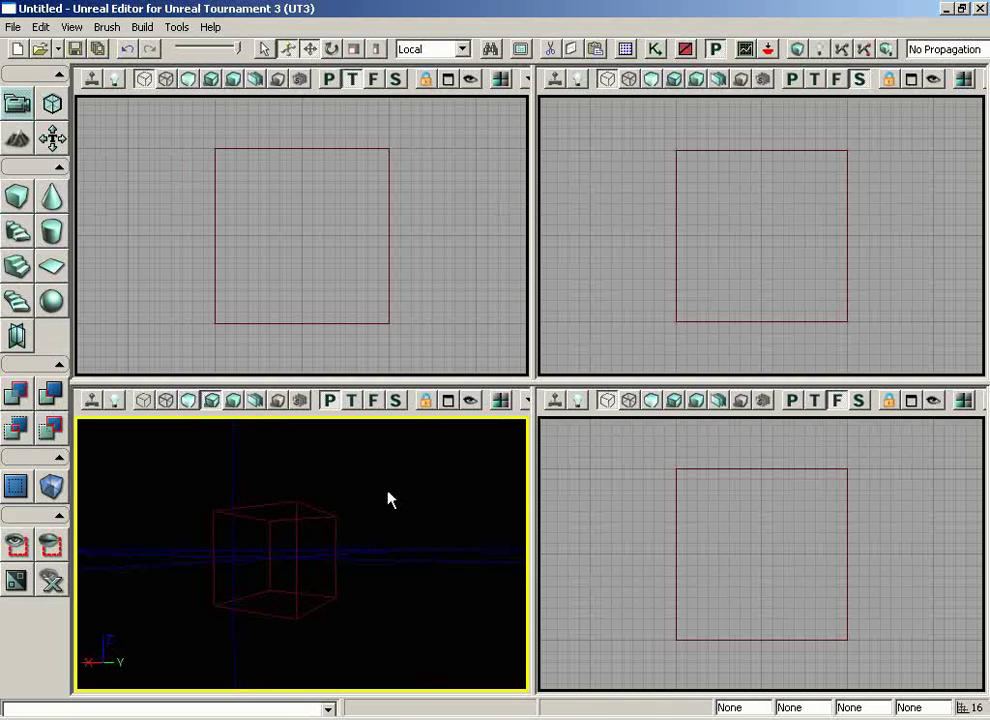
Step: Build the Cube brush as a hollow X 1024, Y 1024, Z 512 box and move the camera inside
{"action": "right_click", "coordinate": [15, 199]}
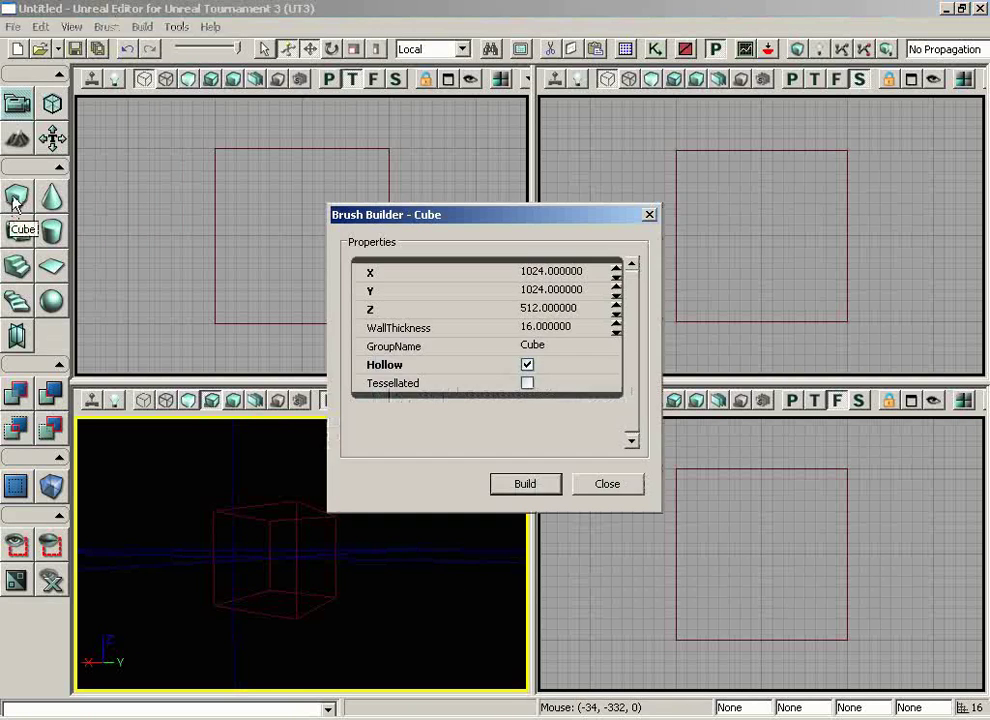
{"action": "left_click", "coordinate": [545, 272]}
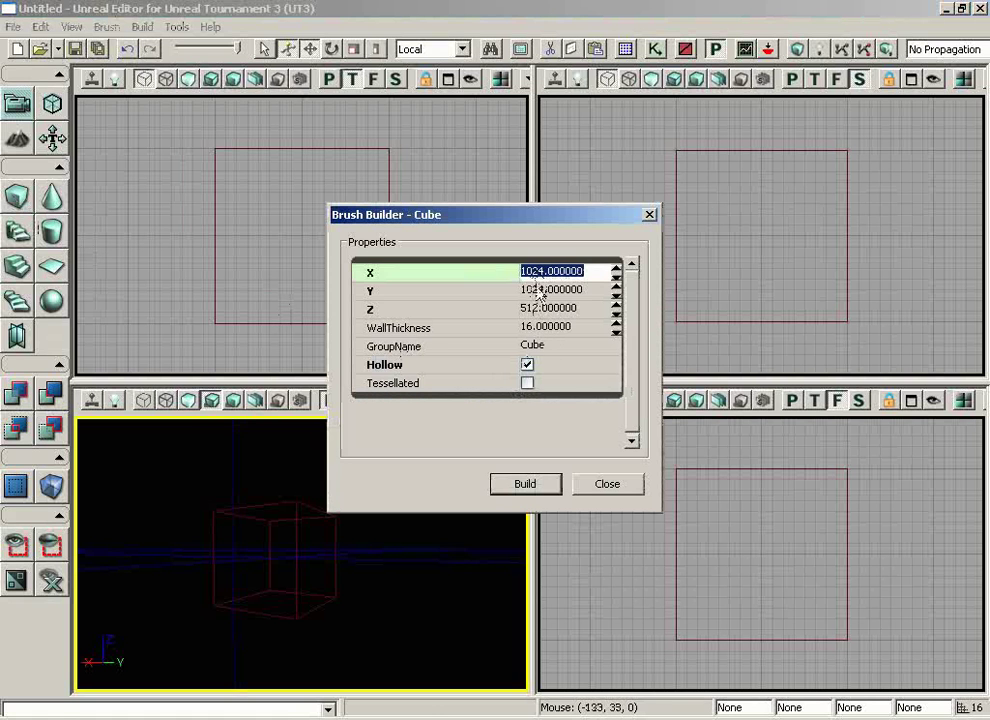
{"action": "left_click", "coordinate": [538, 292]}
{"action": "left_click", "coordinate": [541, 309]}
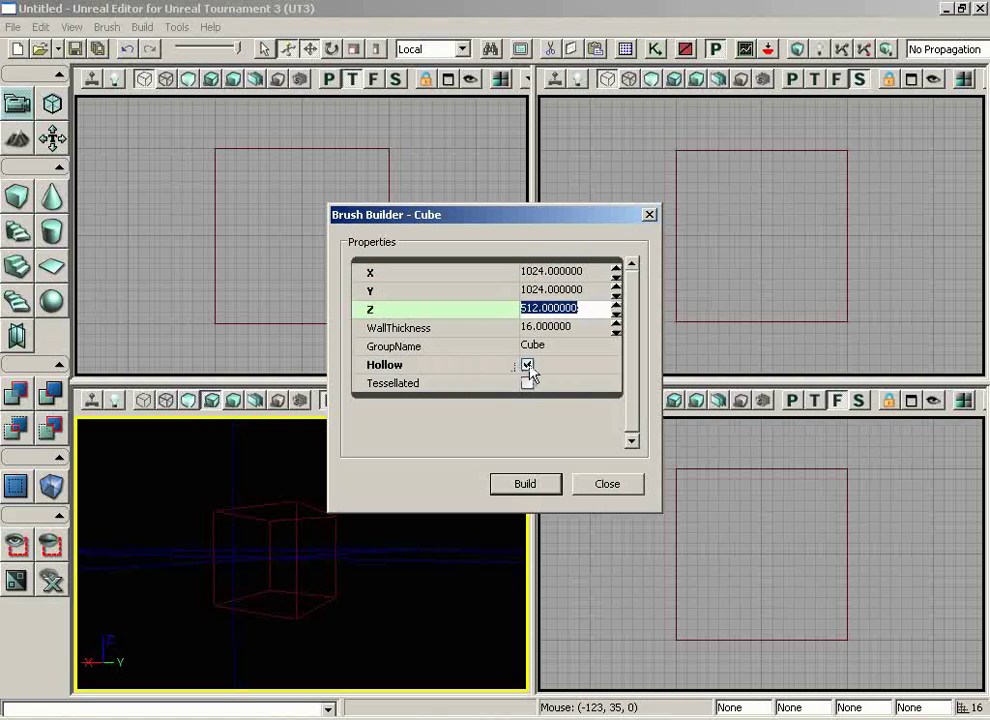
{"action": "left_click", "coordinate": [530, 484]}
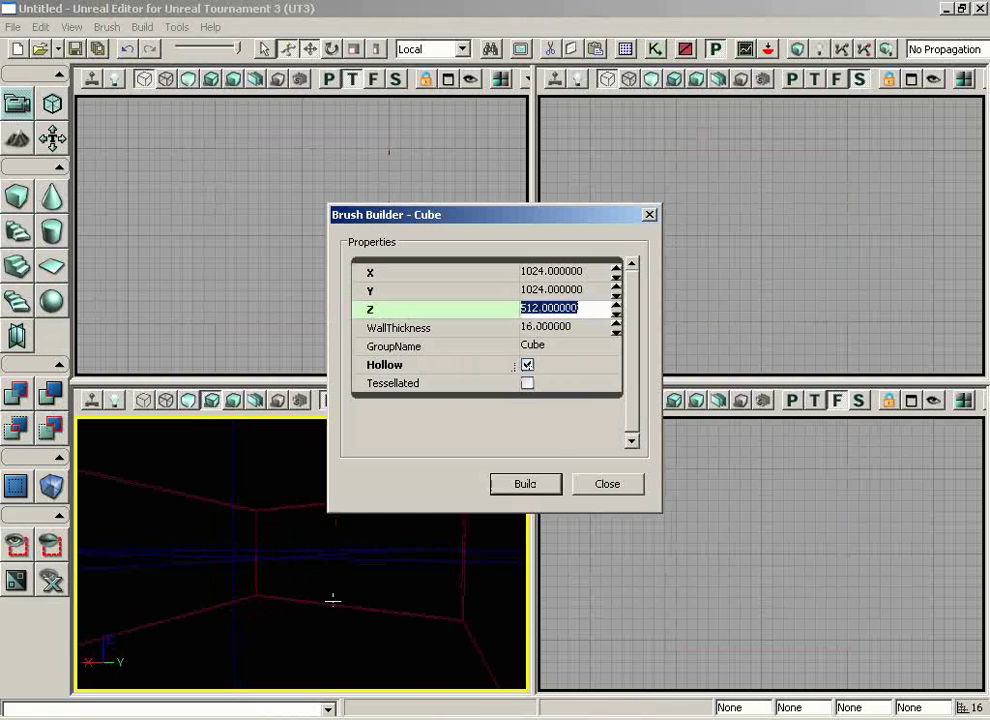
{"action": "mouse_move", "coordinate": [325, 601]}
{"action": "left_mouse_down"}
{"action": "mouse_move", "coordinate": [224, 661]}
{"action": "mouse_move", "coordinate": [236, 634]}
{"action": "left_mouse_up"}
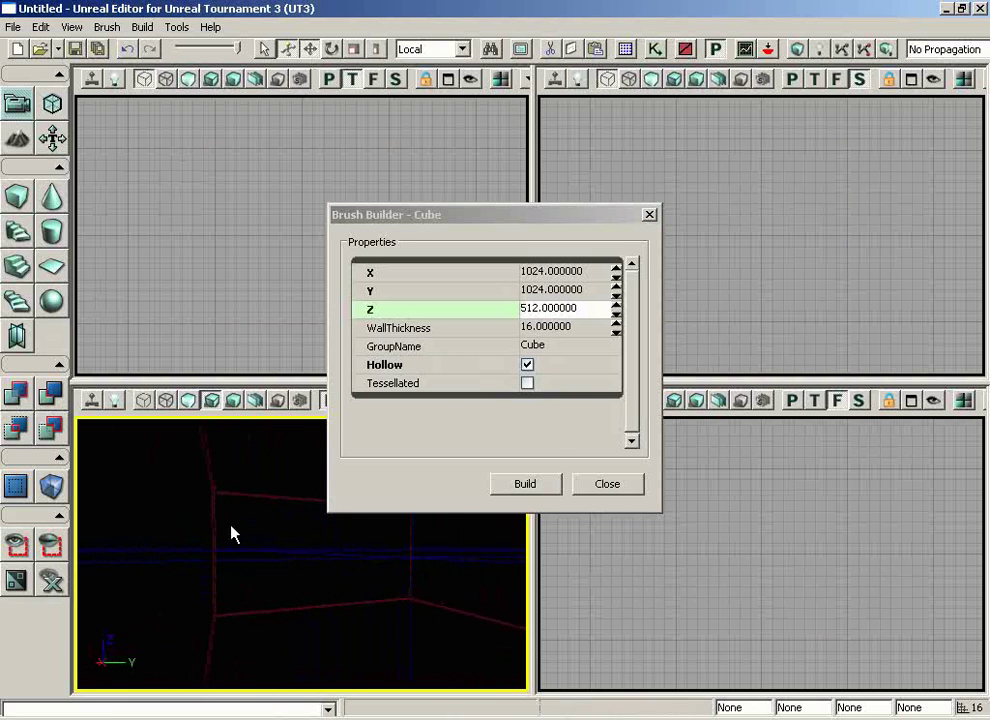
Step: Close the cube brush settings, place a PointLight in the room and lift it toward the ceiling
{"action": "left_click", "coordinate": [610, 486]}
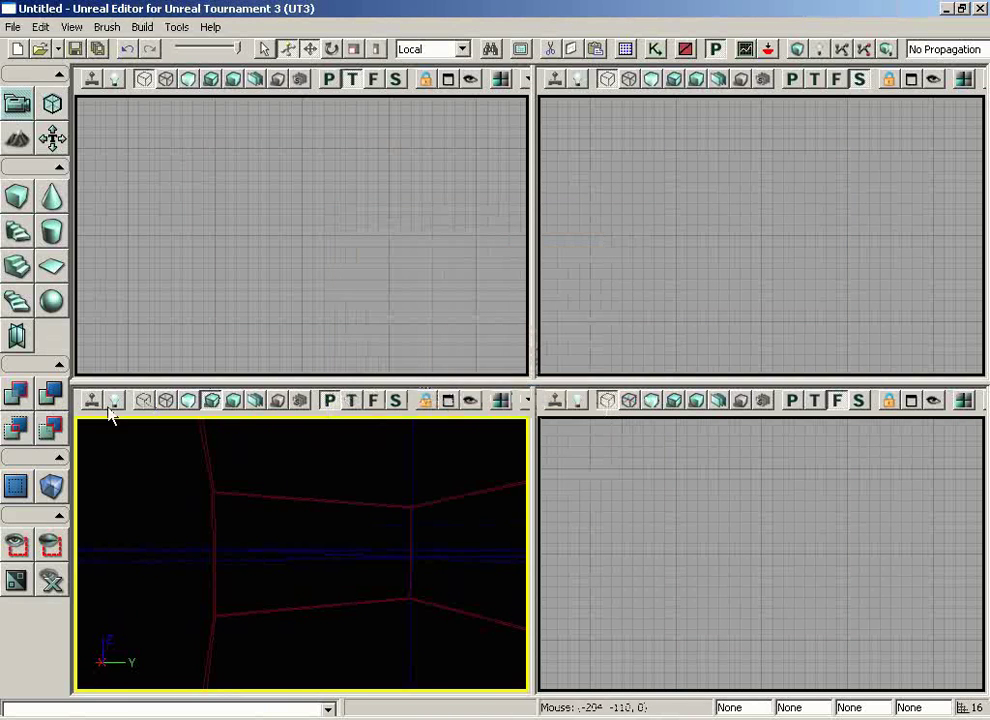
{"action": "mouse_move", "coordinate": [172, 489]}
{"action": "left_mouse_down"}
{"action": "mouse_move", "coordinate": [391, 517]}
{"action": "mouse_move", "coordinate": [410, 415]}
{"action": "mouse_move", "coordinate": [309, 620]}
{"action": "left_mouse_up"}
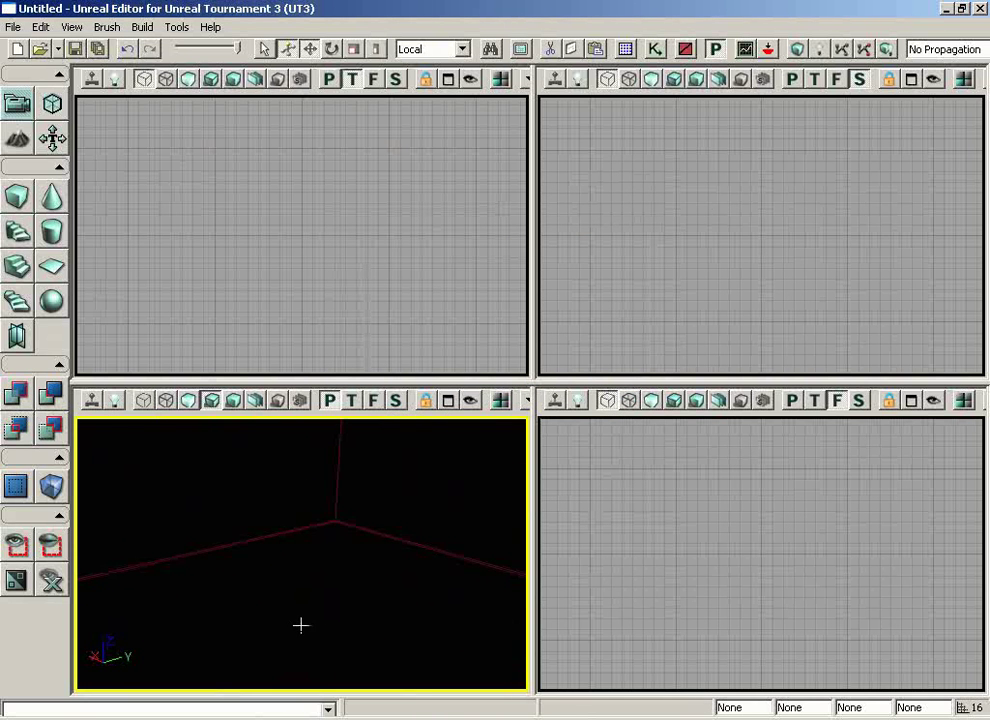
{"action": "left_click", "coordinate": [300, 613]}
{"action": "left_click_drag", "start_coordinate": [300, 527], "coordinate": [298, 402]}
{"action": "mouse_move", "coordinate": [300, 560]}
{"action": "left_mouse_down"}
{"action": "mouse_move", "coordinate": [329, 690]}
{"action": "mouse_move", "coordinate": [290, 451]}
{"action": "mouse_move", "coordinate": [257, 498]}
{"action": "mouse_move", "coordinate": [250, 691]}
{"action": "mouse_move", "coordinate": [265, 645]}
{"action": "mouse_move", "coordinate": [219, 630]}
{"action": "mouse_move", "coordinate": [342, 581]}
{"action": "mouse_move", "coordinate": [343, 623]}
{"action": "mouse_move", "coordinate": [320, 535]}
{"action": "left_mouse_up"}
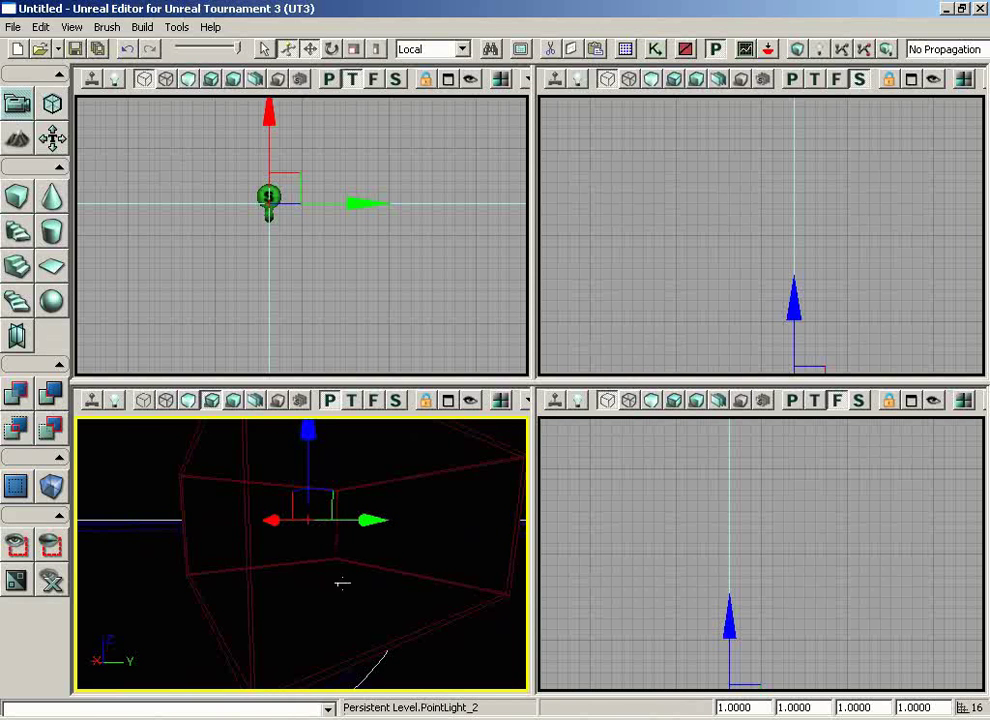
Step: Fly the camera forward into the room to see the checkered walls, floor and PointLight_2
{"action": "left_click_drag", "start_coordinate": [320, 532], "coordinate": [350, 588]}
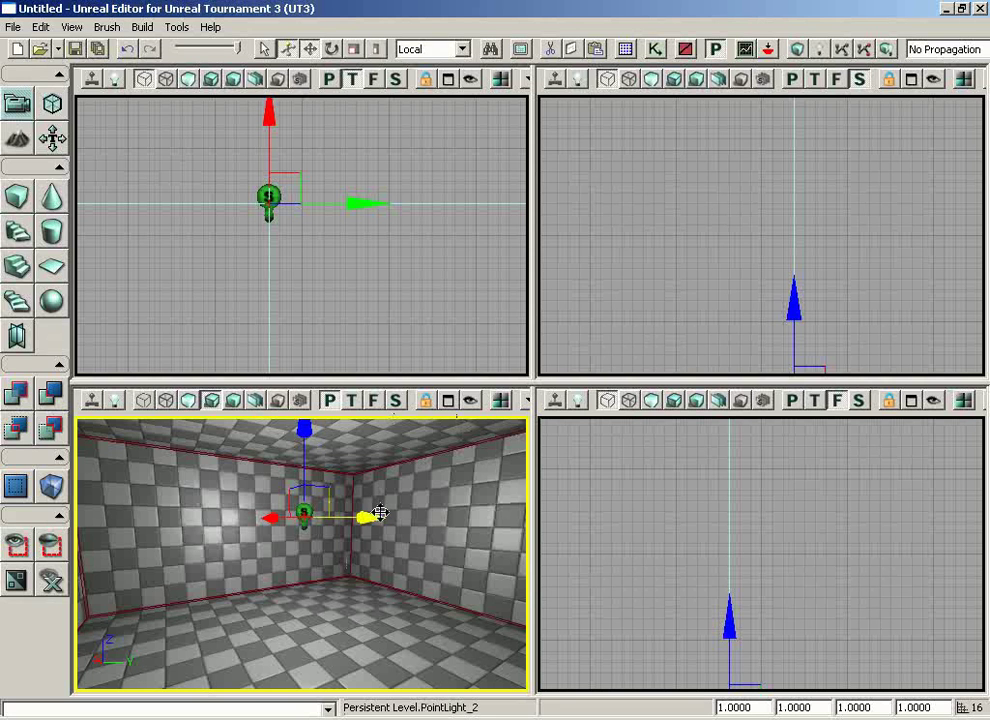
Step: Maximize the perspective viewport so the room view fills the editor
{"action": "left_click", "coordinate": [448, 401]}
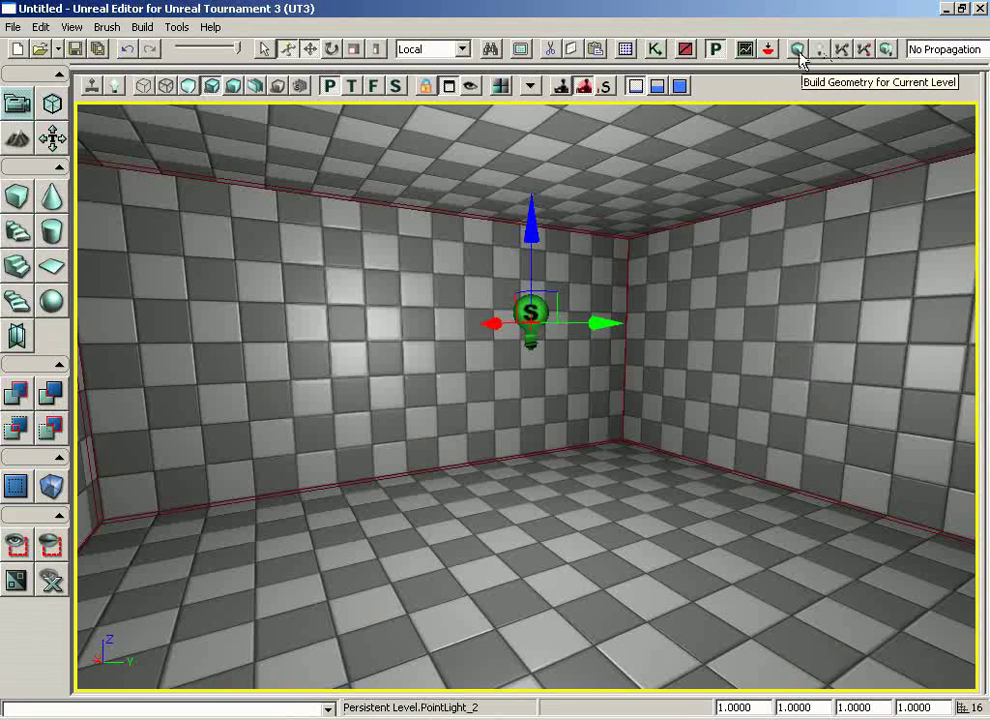
Step: Build geometry for the current level, review the paths, lighting and material Map Check entries, then close it
{"action": "left_click", "coordinate": [799, 52]}
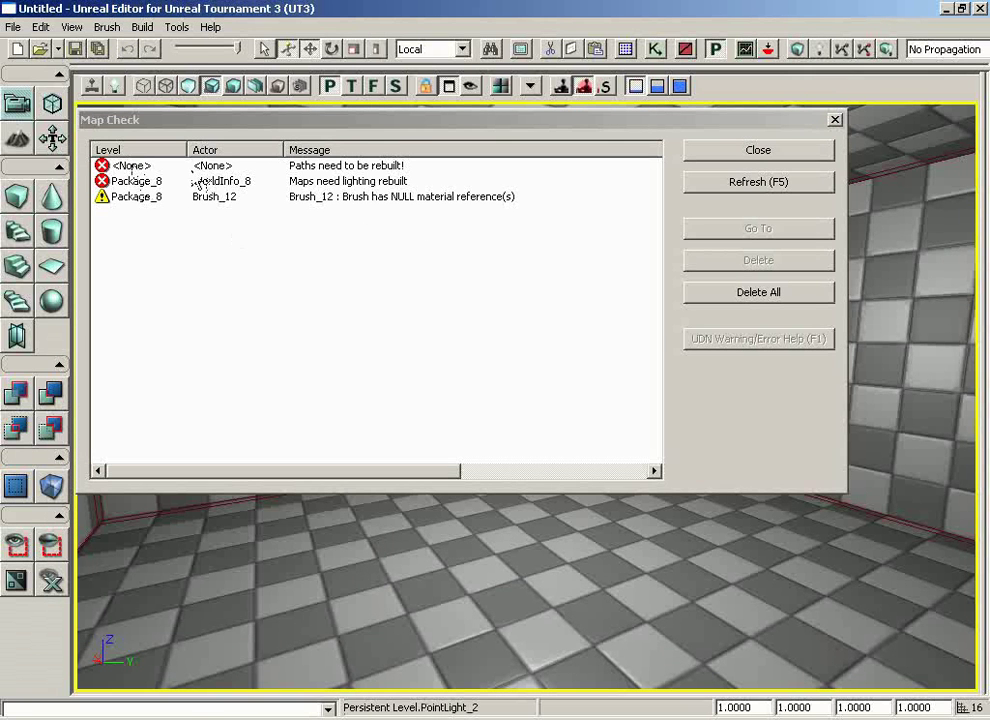
{"action": "left_click", "coordinate": [295, 166]}
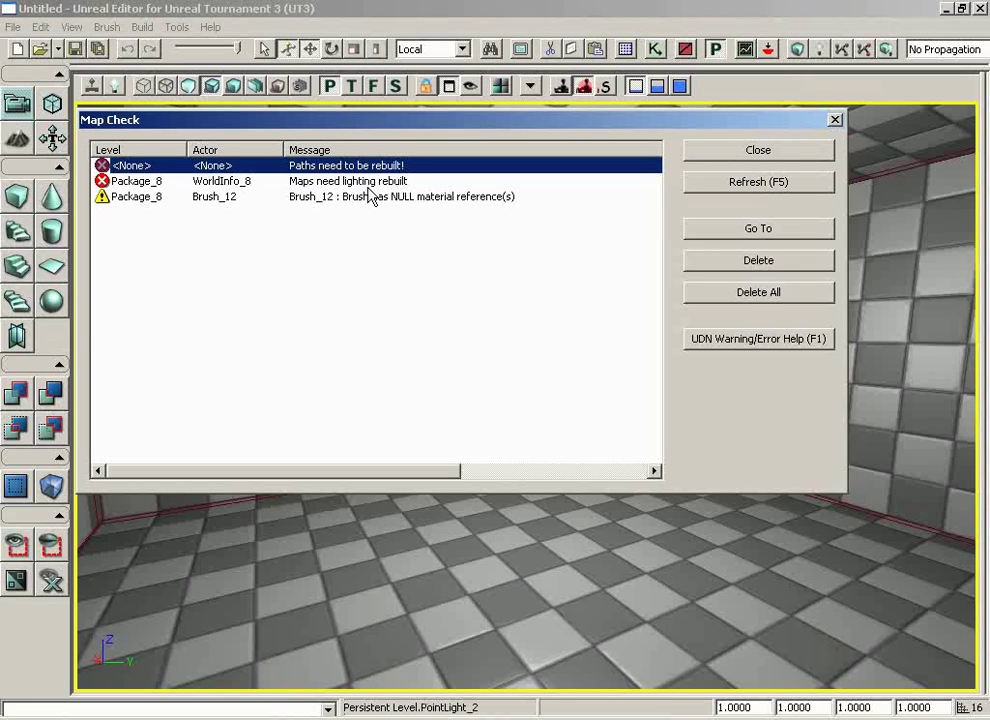
{"action": "left_click", "coordinate": [372, 183]}
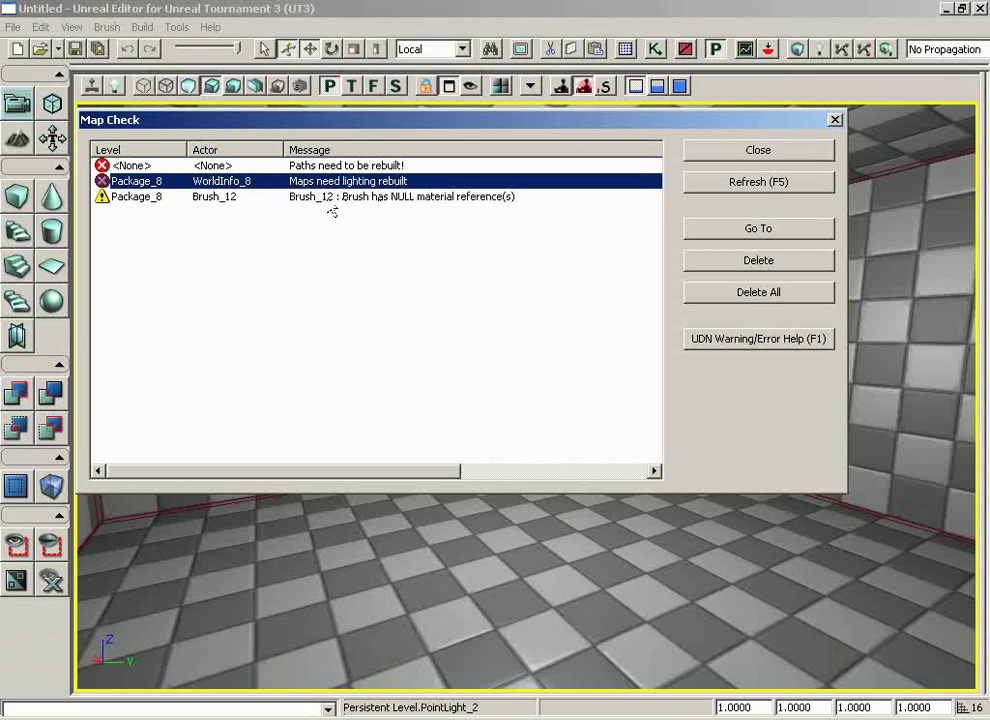
{"action": "left_click", "coordinate": [353, 199]}
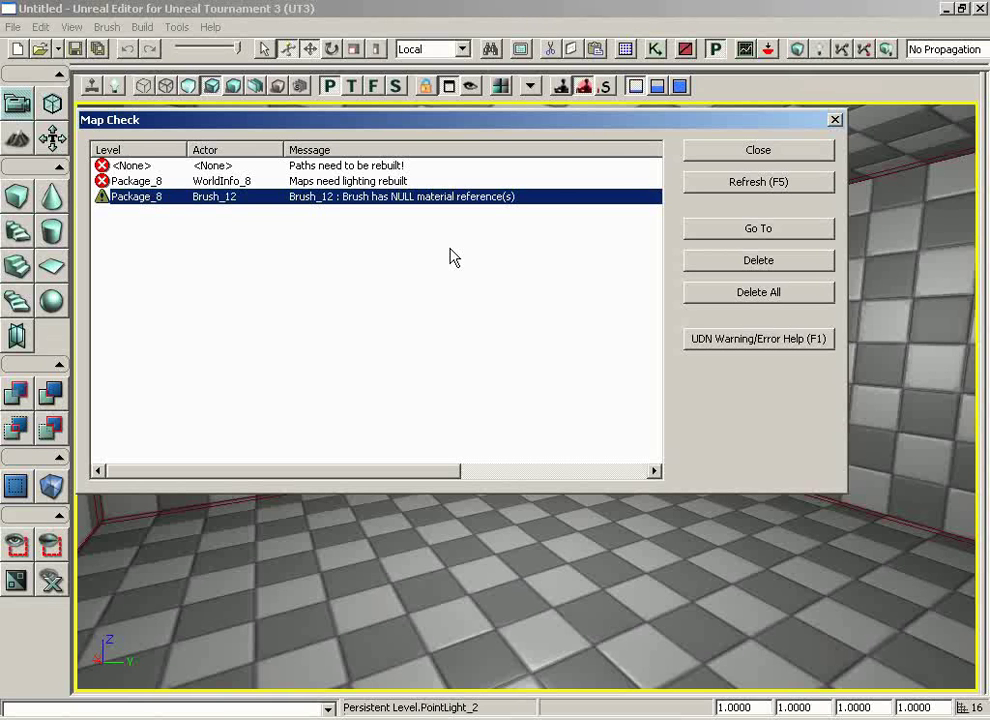
{"action": "left_click", "coordinate": [834, 119]}
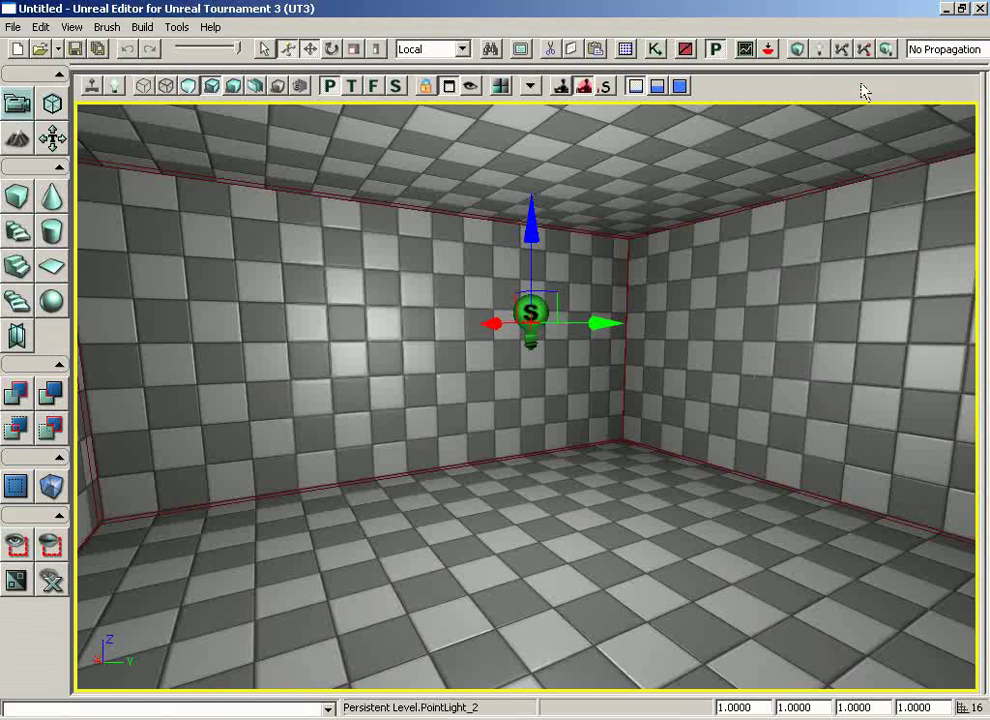
Step: Rebuild lighting with the default options and close the updated Map Check
{"action": "left_click", "coordinate": [821, 52]}
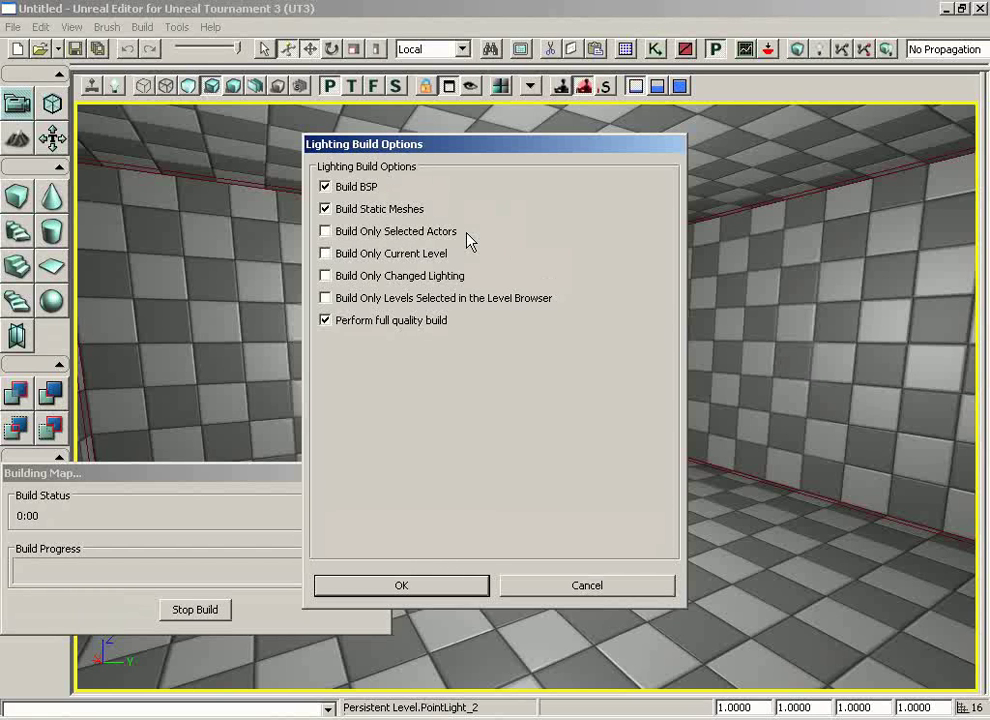
{"action": "left_click", "coordinate": [325, 232]}
{"action": "left_click", "coordinate": [401, 586]}
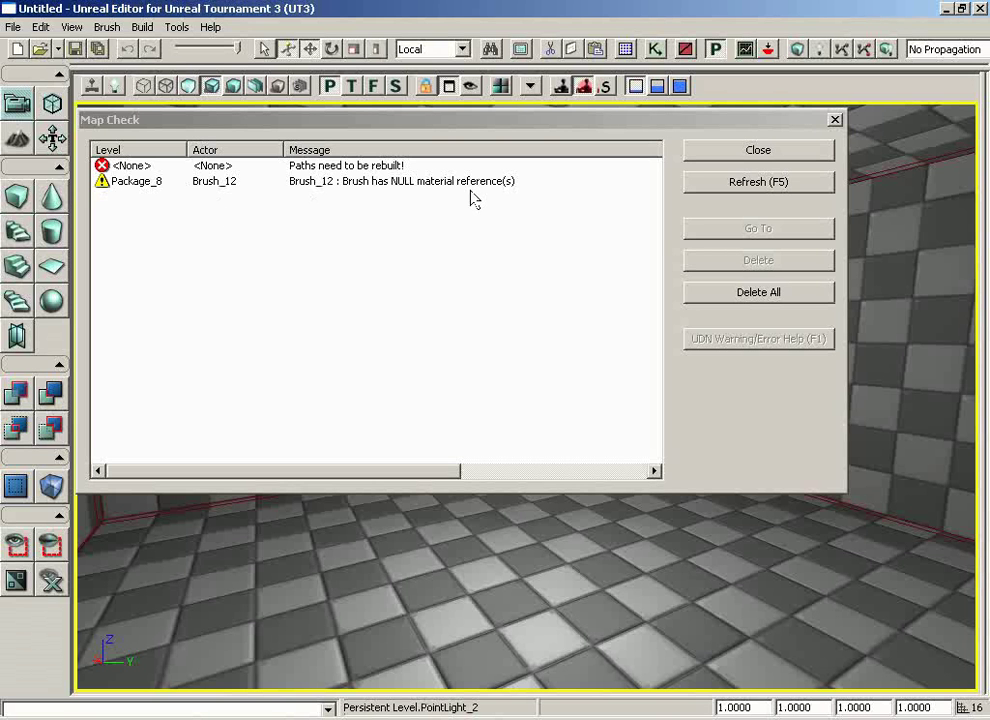
{"action": "left_click", "coordinate": [766, 152]}
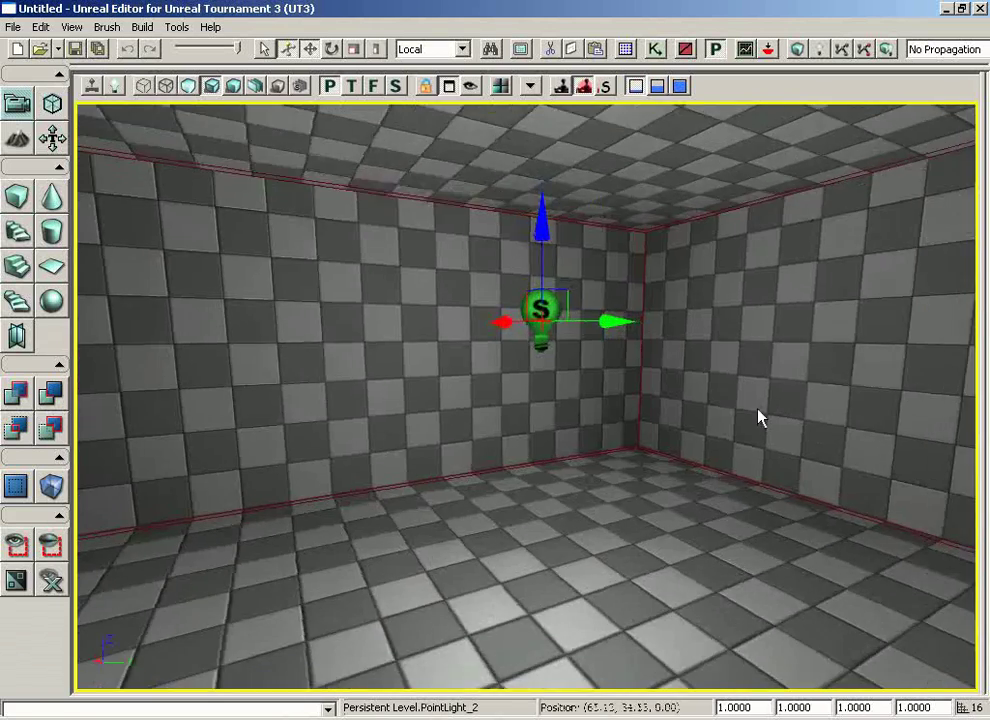
Step: Turn the camera to face the room's far wall with PointLight_2 centred
{"action": "mouse_move", "coordinate": [758, 418]}
{"action": "left_mouse_down"}
{"action": "mouse_move", "coordinate": [652, 320]}
{"action": "mouse_move", "coordinate": [510, 331]}
{"action": "mouse_move", "coordinate": [519, 424]}
{"action": "mouse_move", "coordinate": [510, 562]}
{"action": "mouse_move", "coordinate": [530, 521]}
{"action": "mouse_move", "coordinate": [546, 427]}
{"action": "left_mouse_up"}
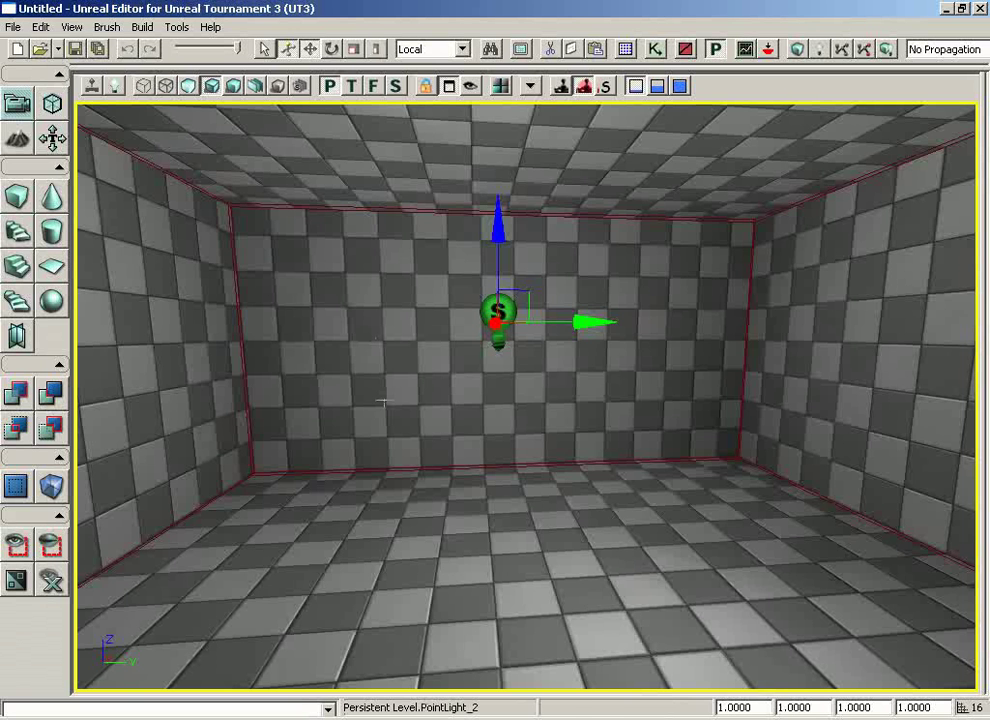
Step: Play From Here on the room floor, walk backward, then exit the test game with Esc
{"action": "right_click", "coordinate": [455, 525]}
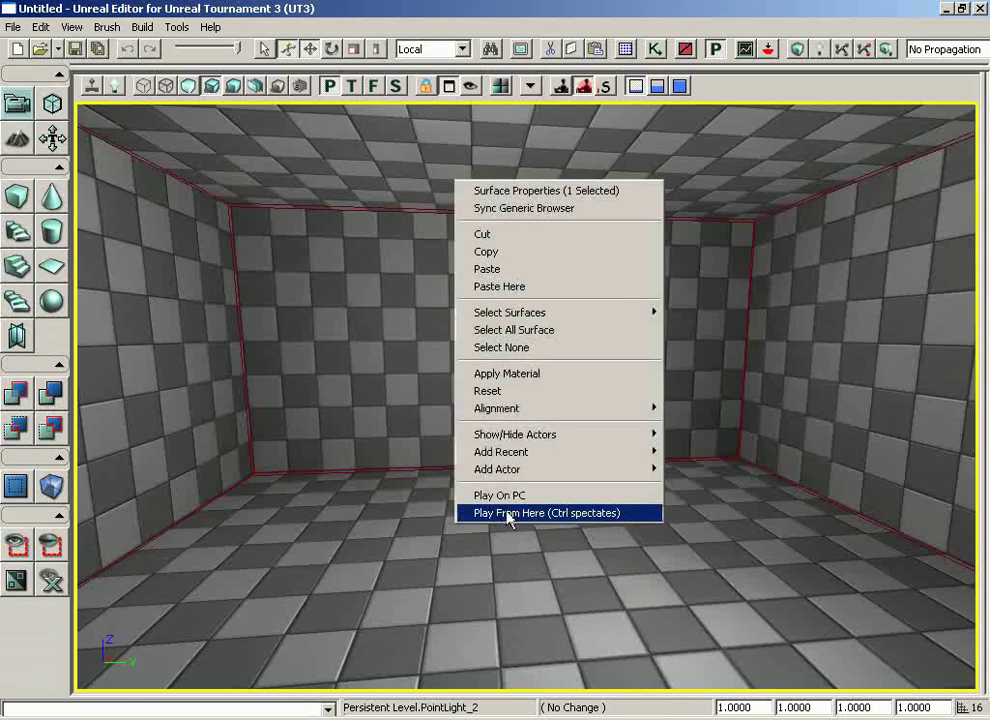
{"action": "left_click", "coordinate": [509, 514]}
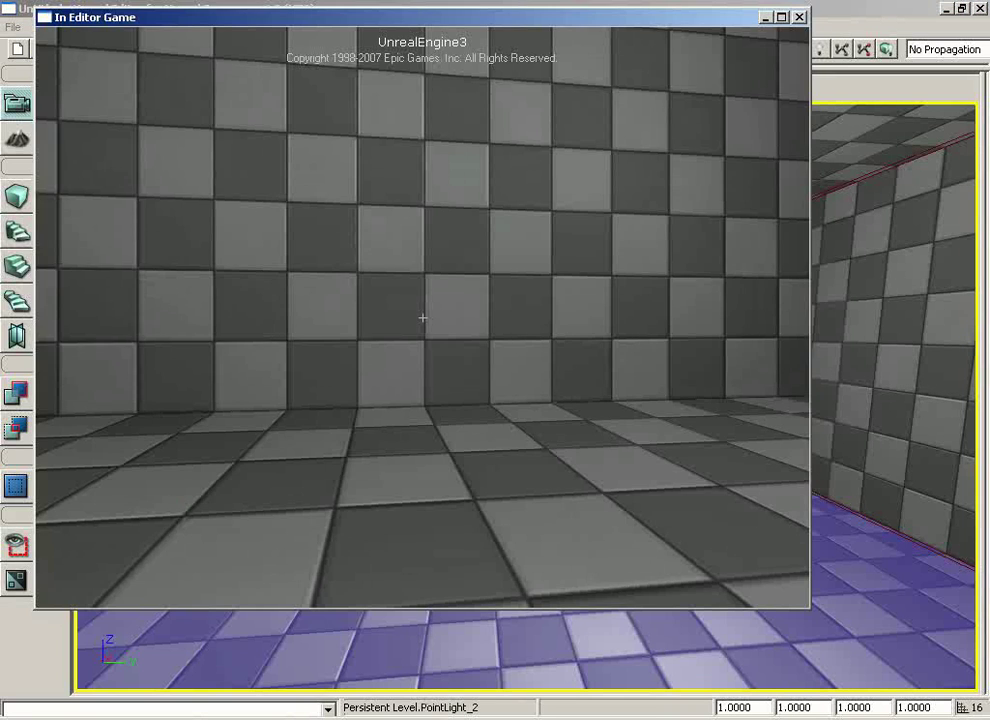
{"action": "key", "text": "s"}
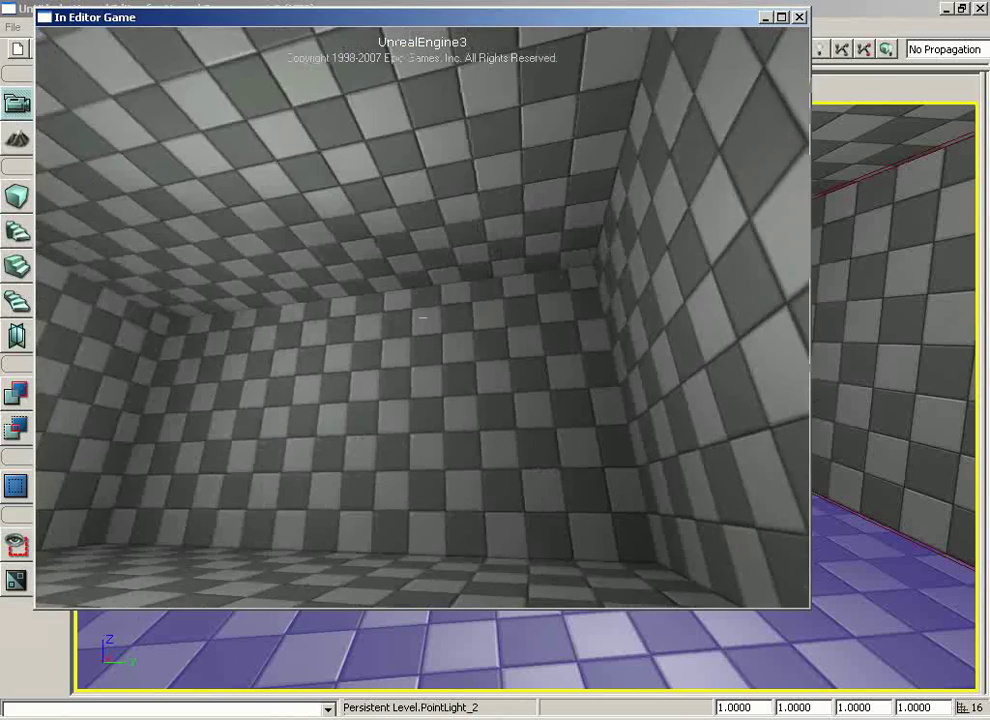
{"action": "key", "text": "Escape"}
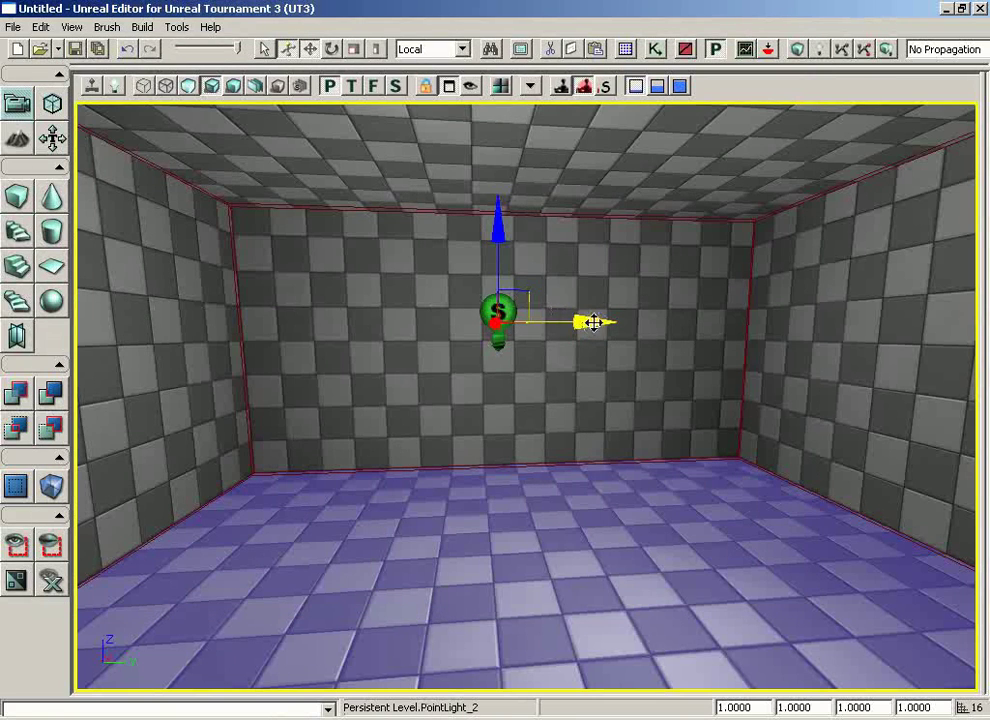
Step: Nudge the point light along its X axis and play-test the room from the floor
{"action": "left_click", "coordinate": [586, 323]}
{"action": "left_click_drag", "start_coordinate": [586, 323], "coordinate": [576, 345]}
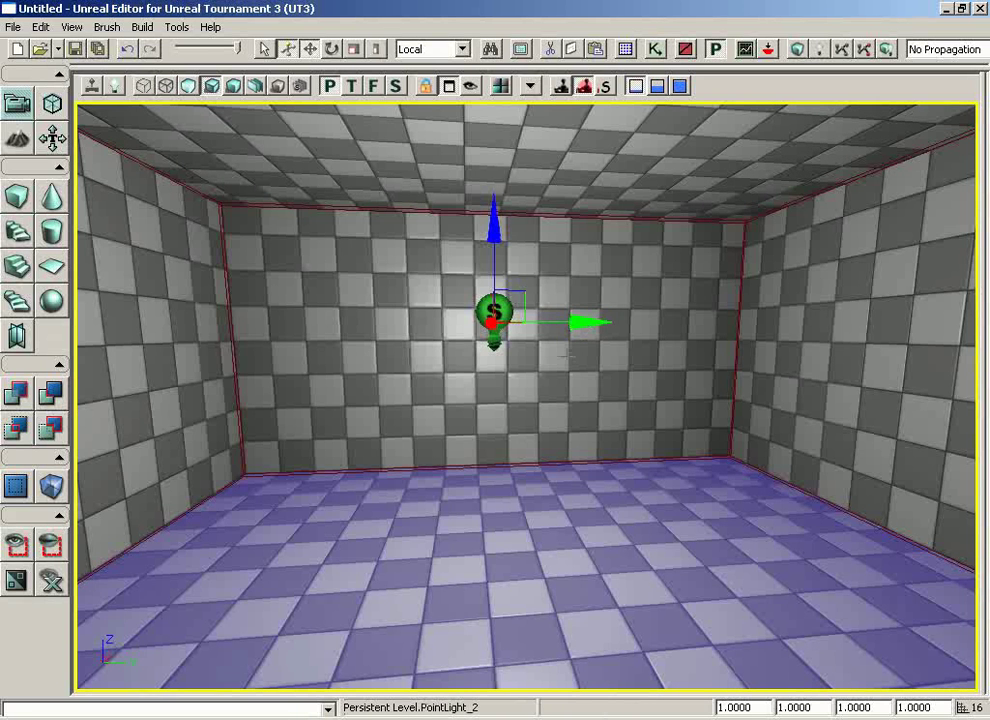
{"action": "right_click", "coordinate": [440, 613]}
{"action": "left_click", "coordinate": [480, 569]}
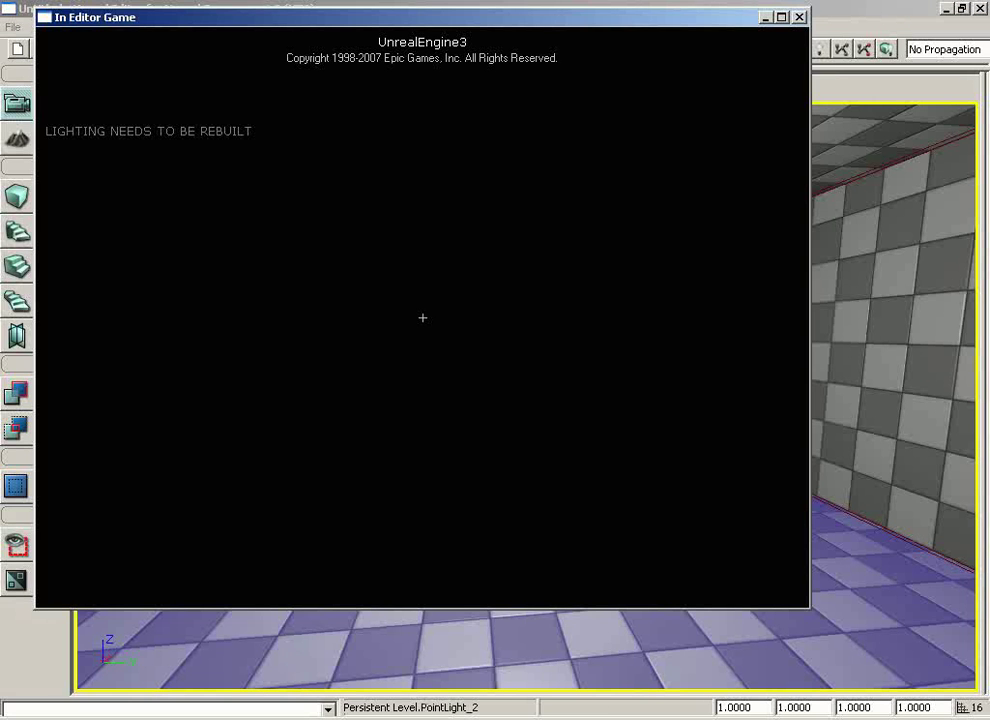
{"action": "key", "text": "Escape"}
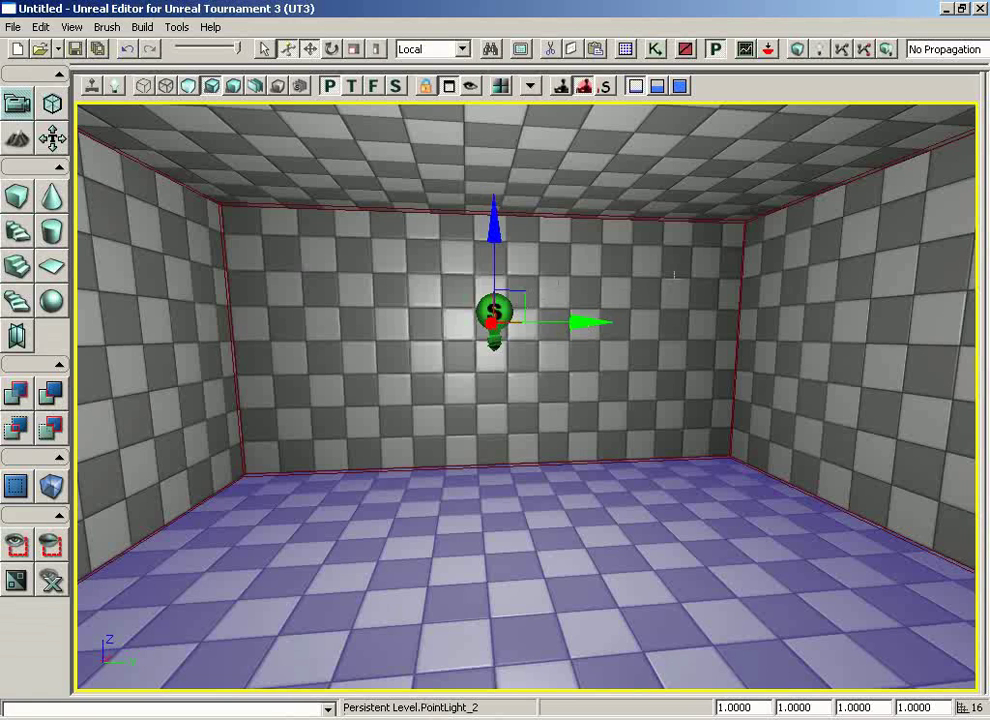
Step: Rebuild the lighting and close the Map Check report
{"action": "left_click", "coordinate": [819, 53]}
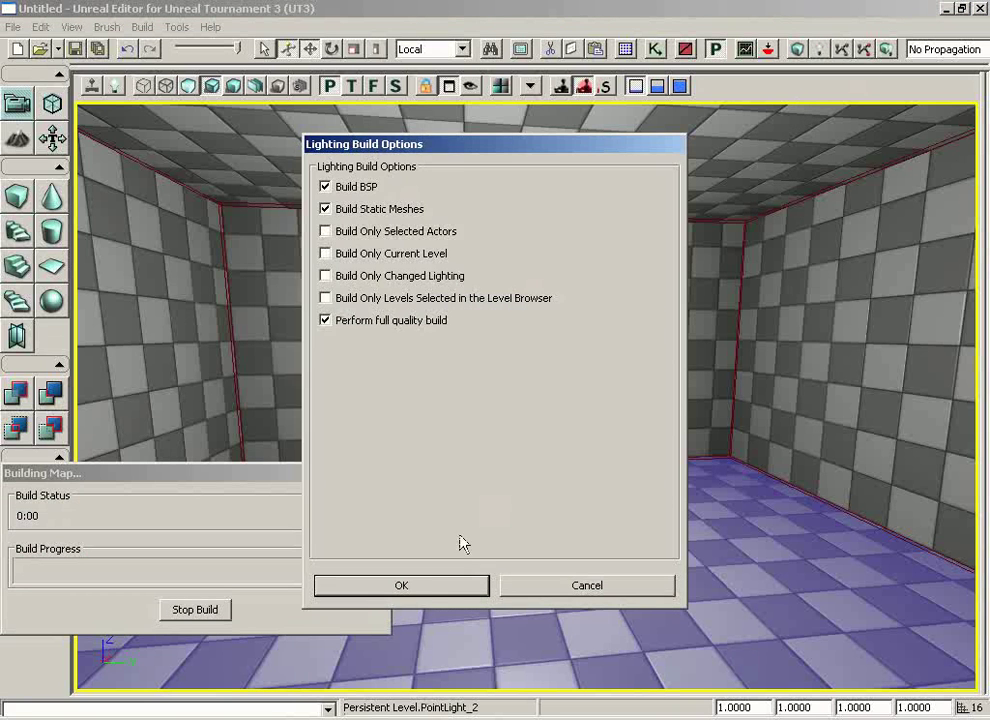
{"action": "left_click", "coordinate": [435, 586]}
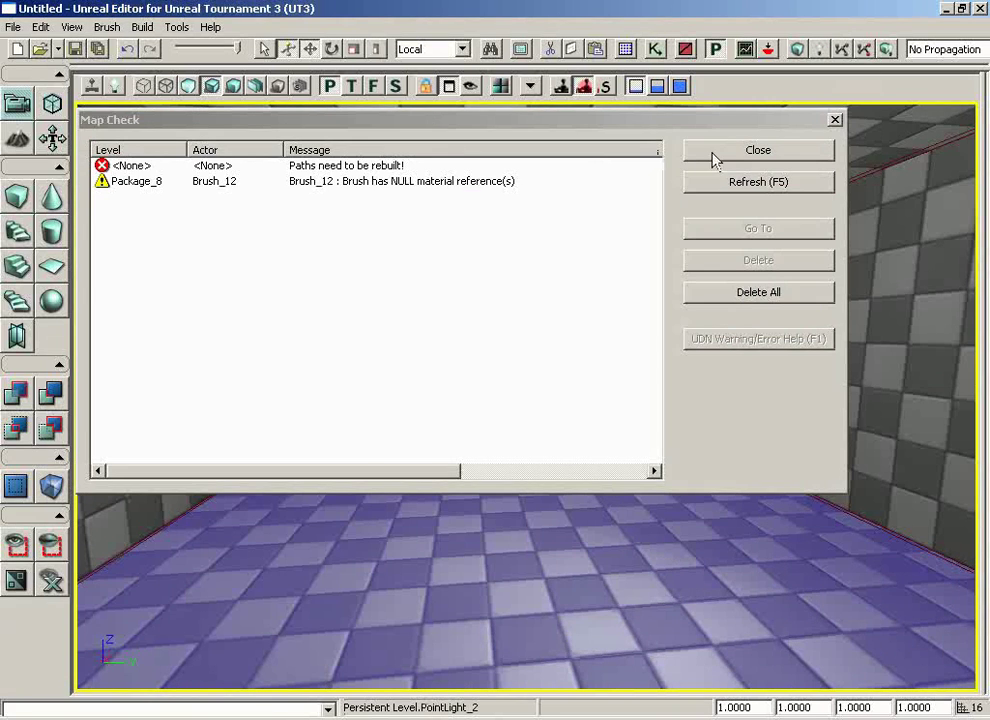
{"action": "left_click", "coordinate": [740, 152]}
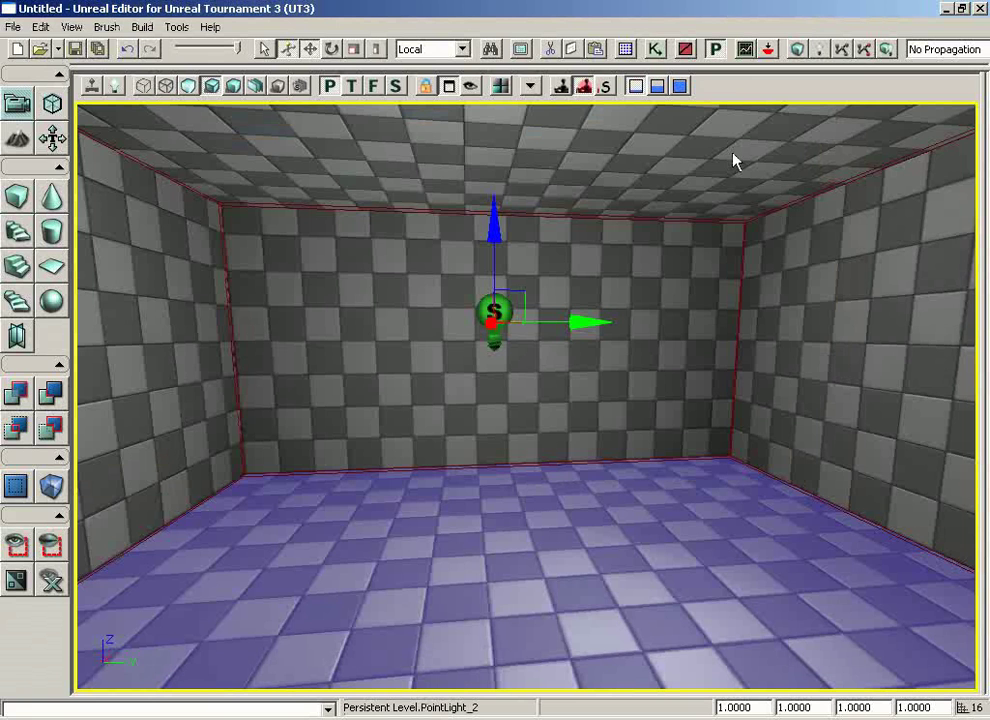
Step: Load the Environments/ASC_Deco_Statue.upk package into the Generic Browser
{"action": "left_click", "coordinate": [626, 50]}
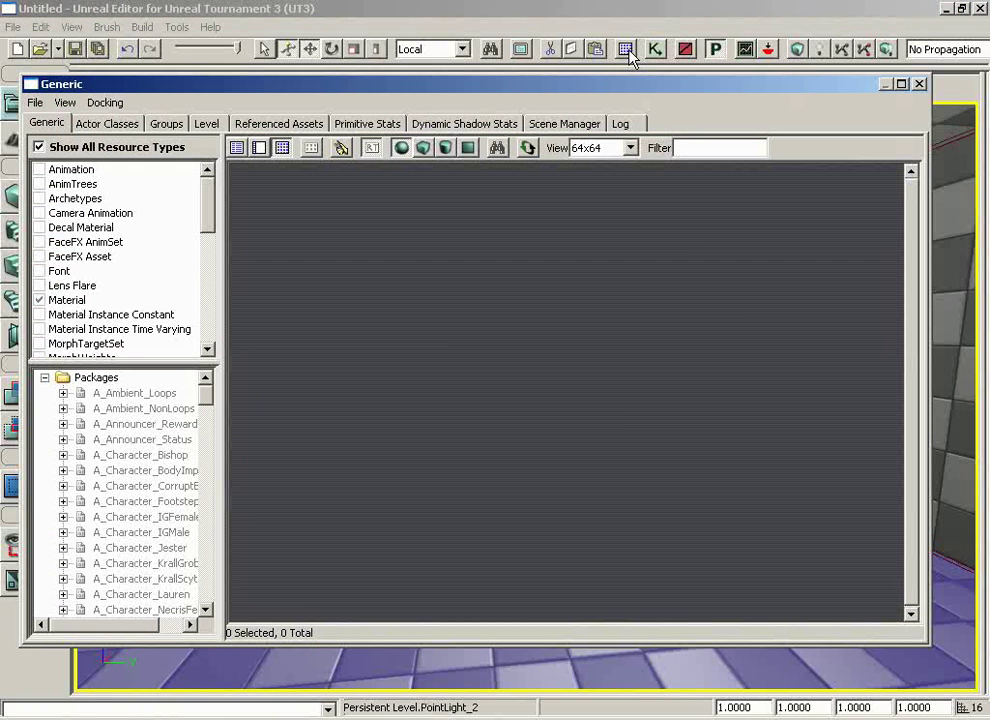
{"action": "left_click", "coordinate": [36, 103]}
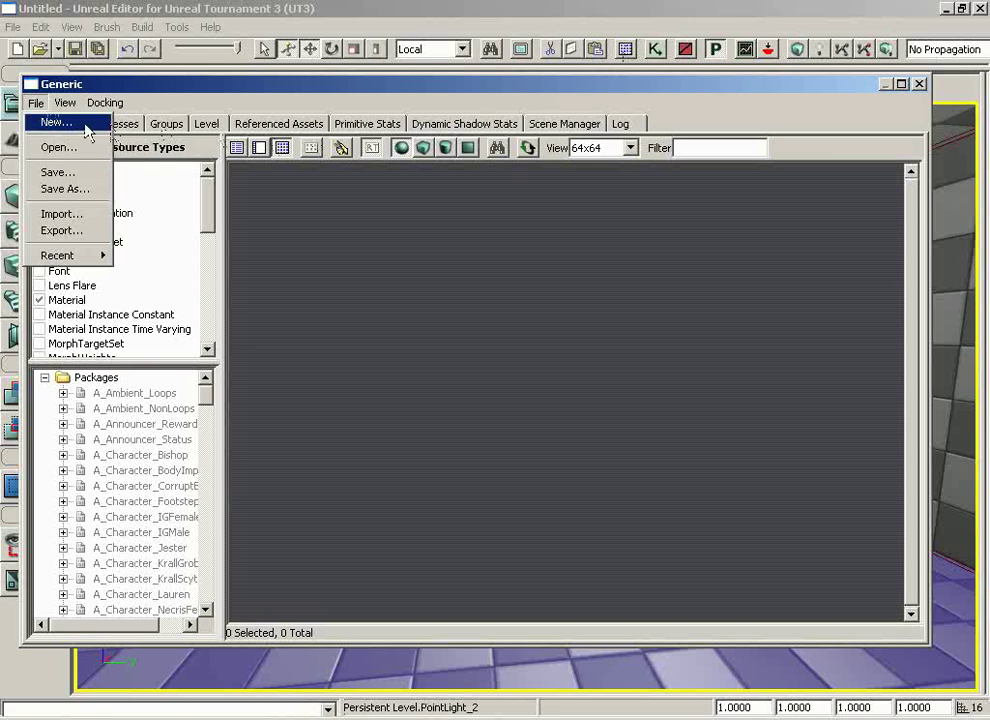
{"action": "left_click", "coordinate": [50, 147]}
{"action": "double_click", "coordinate": [170, 245]}
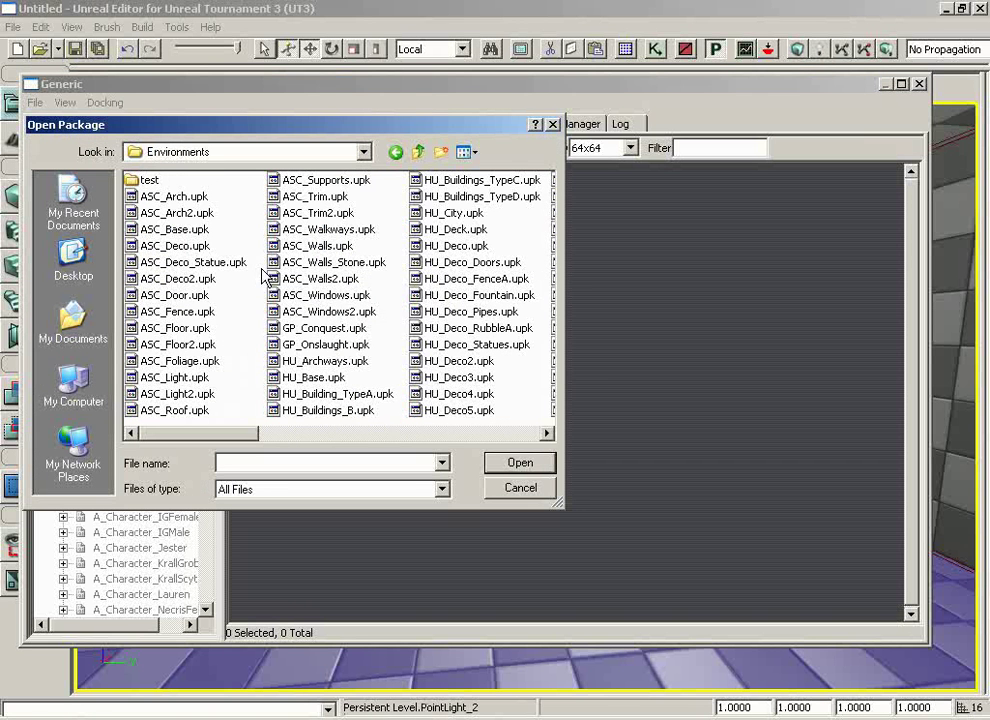
{"action": "left_click", "coordinate": [200, 262]}
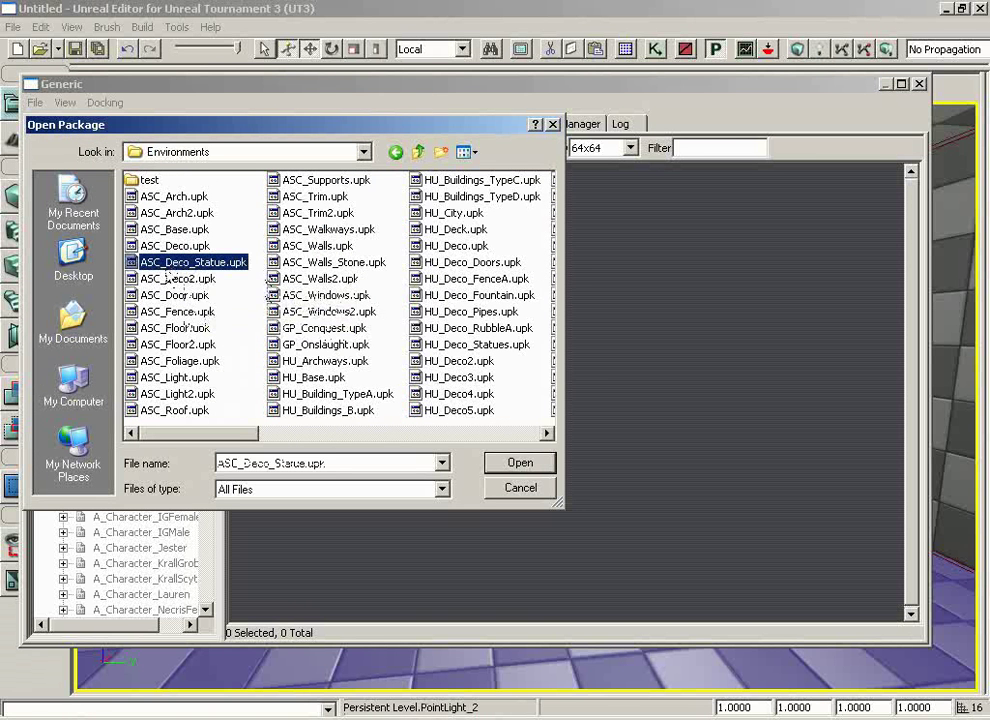
{"action": "left_click", "coordinate": [508, 463]}
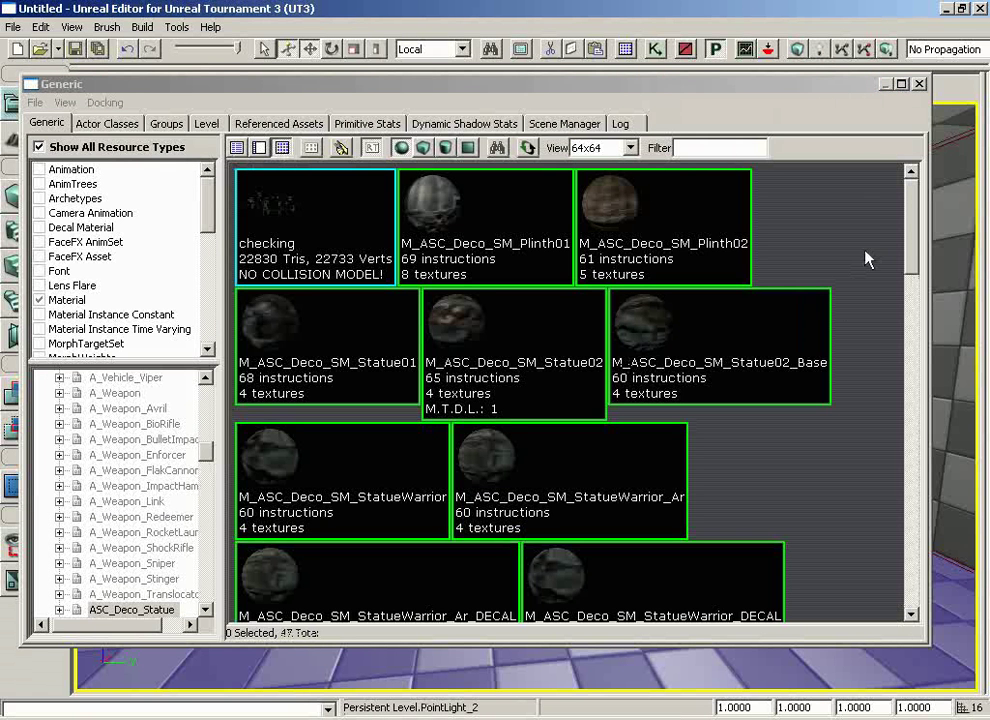
Step: Select the S_ASC_Deco_SM_Statue_Warrior02 statue mesh and close the browser
{"action": "scroll", "coordinate": [860, 325], "scroll_direction": "down", "scroll_amount": 5}
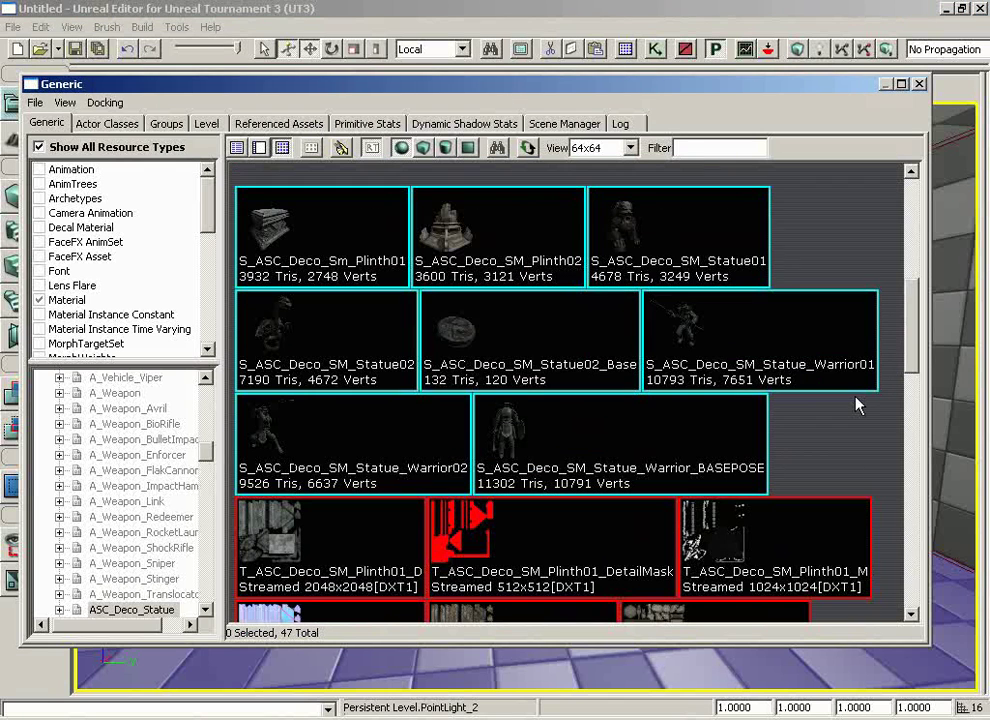
{"action": "left_click", "coordinate": [430, 404]}
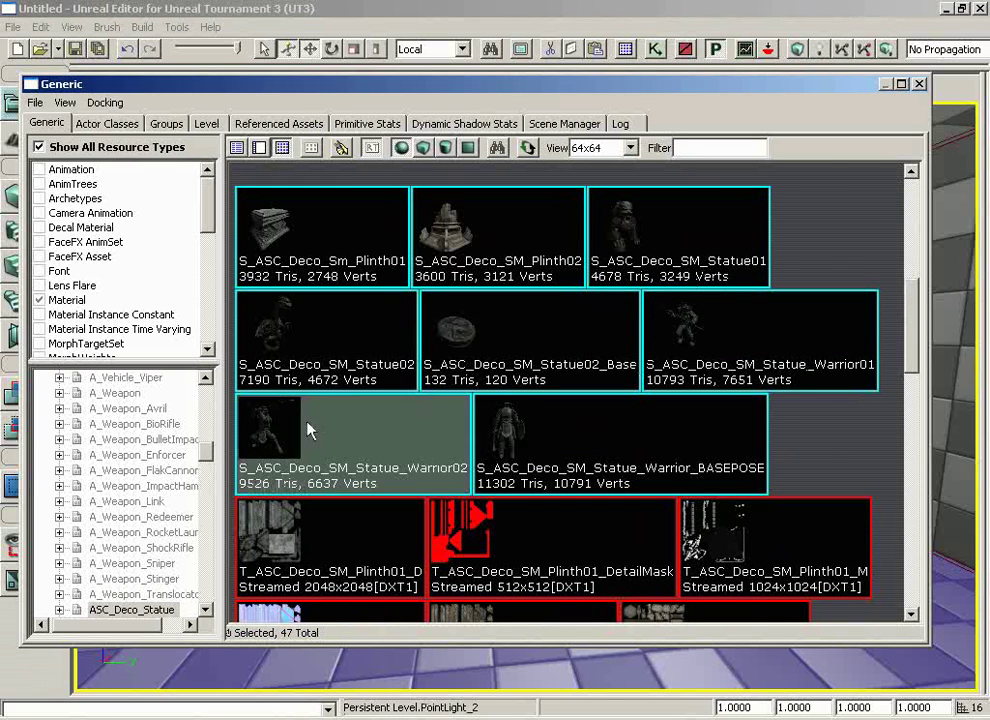
{"action": "left_click", "coordinate": [919, 84]}
Step: Add the Warrior02 statue as a StaticMesh on the floor and set its draw scale to 5
{"action": "right_click", "coordinate": [443, 583]}
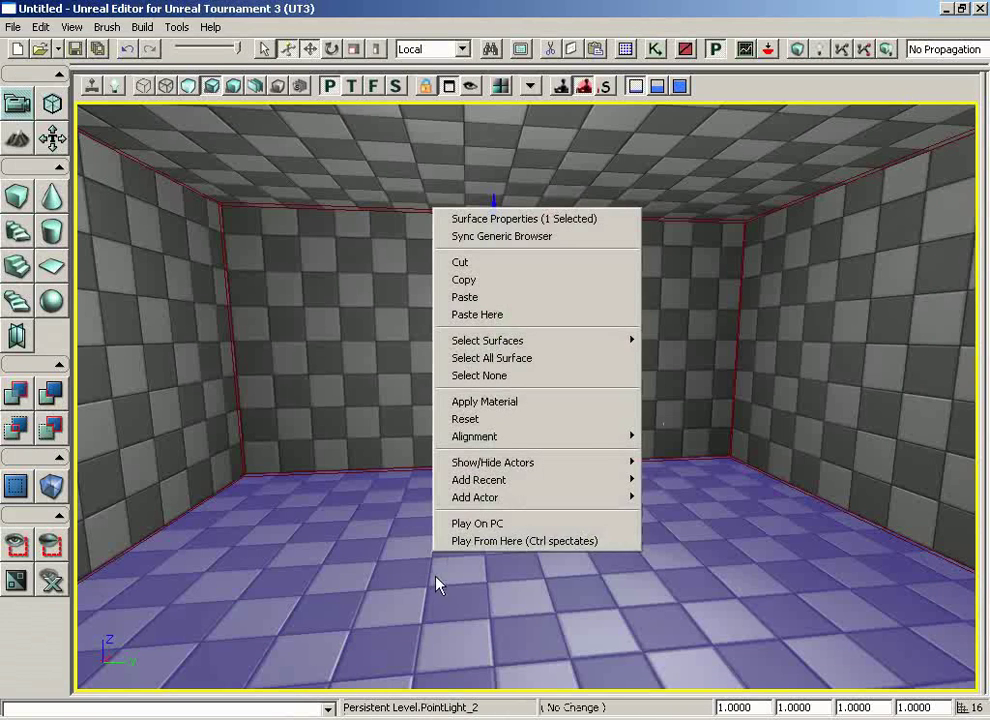
{"action": "mouse_move", "coordinate": [495, 498]}
{"action": "left_click", "coordinate": [285, 496]}
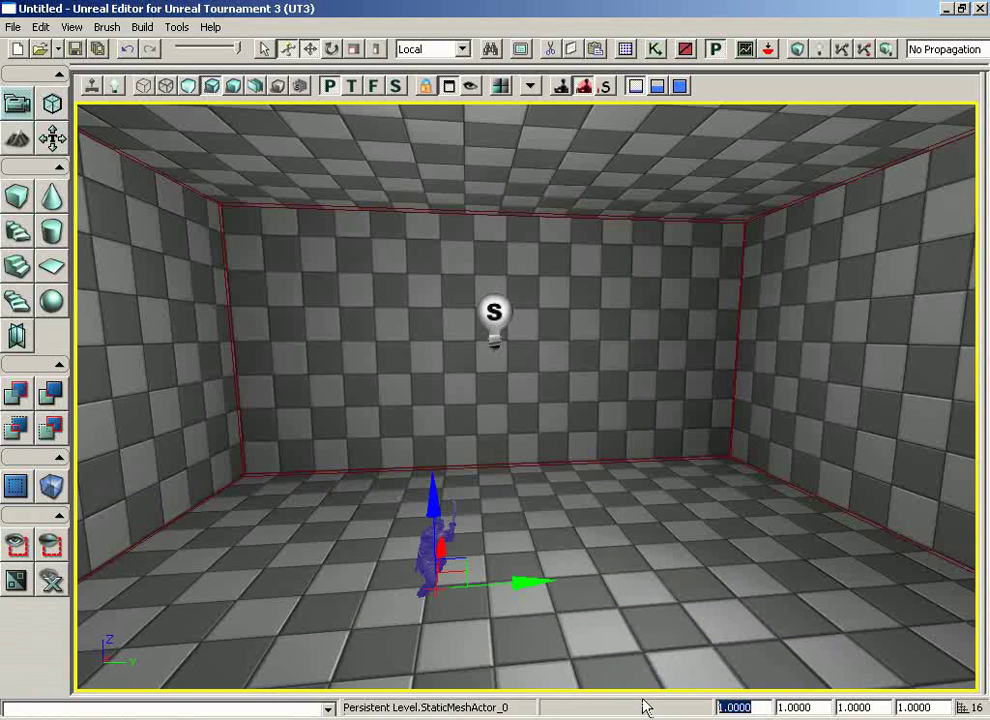
{"action": "type", "text": "5"}
{"action": "key", "text": "Return"}
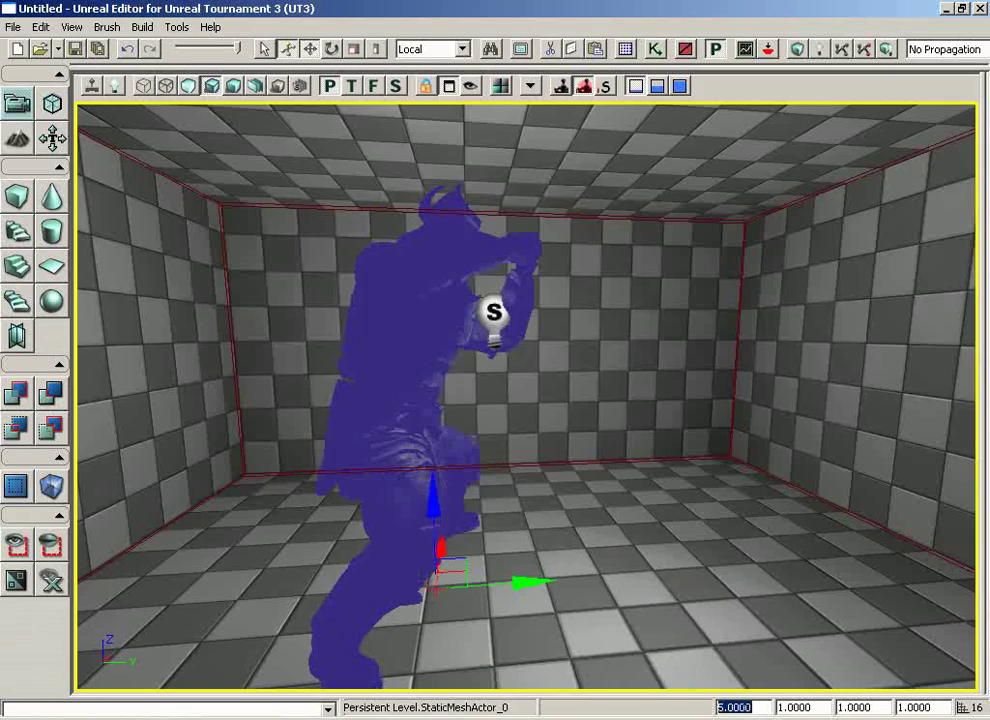
{"action": "left_click_drag", "start_coordinate": [563, 368], "coordinate": [660, 550]}
{"action": "right_click", "coordinate": [660, 556]}
{"action": "left_click", "coordinate": [695, 547]}
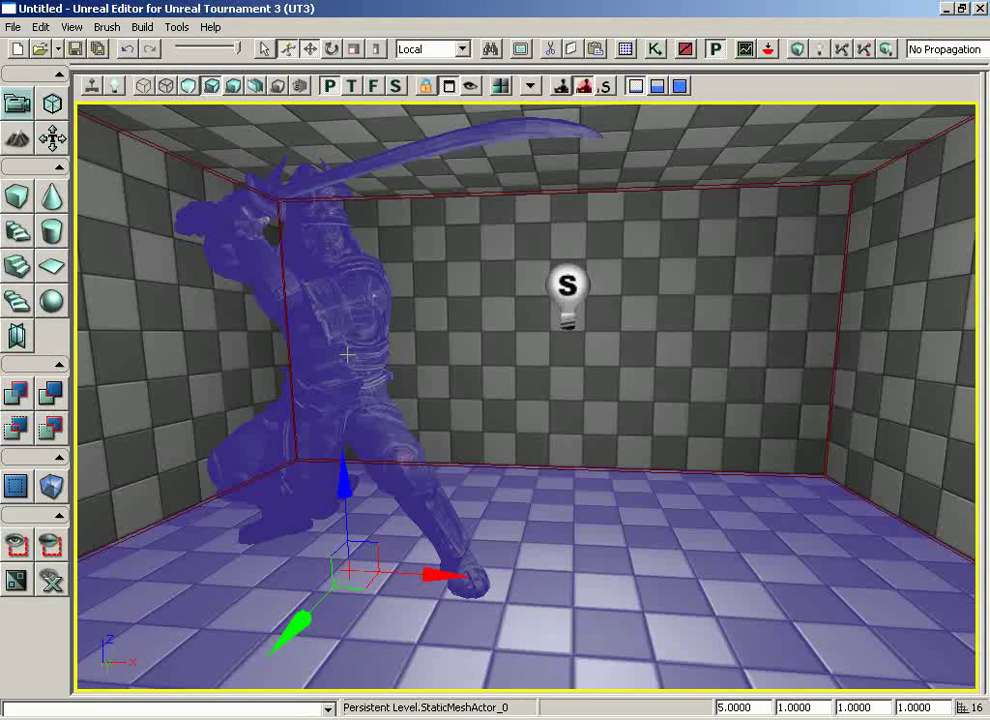
Step: Build lighting for selected actors only, with Build BSP and Build Static Meshes off, then close Map Check
{"action": "left_click", "coordinate": [823, 57]}
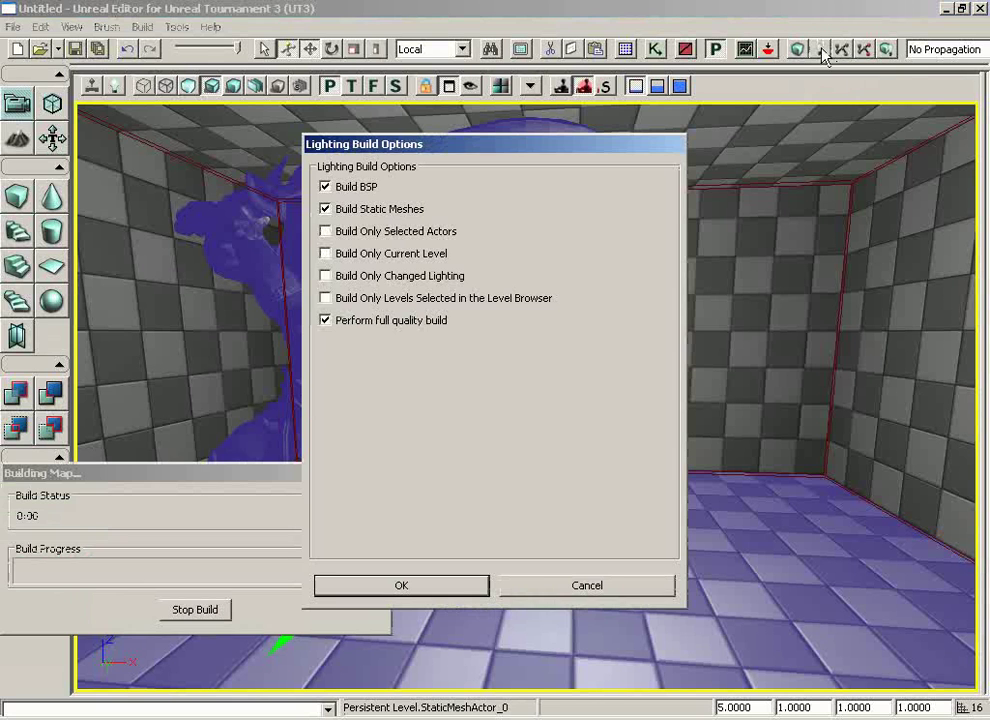
{"action": "left_click", "coordinate": [325, 187]}
{"action": "left_click", "coordinate": [325, 209]}
{"action": "left_click", "coordinate": [325, 209]}
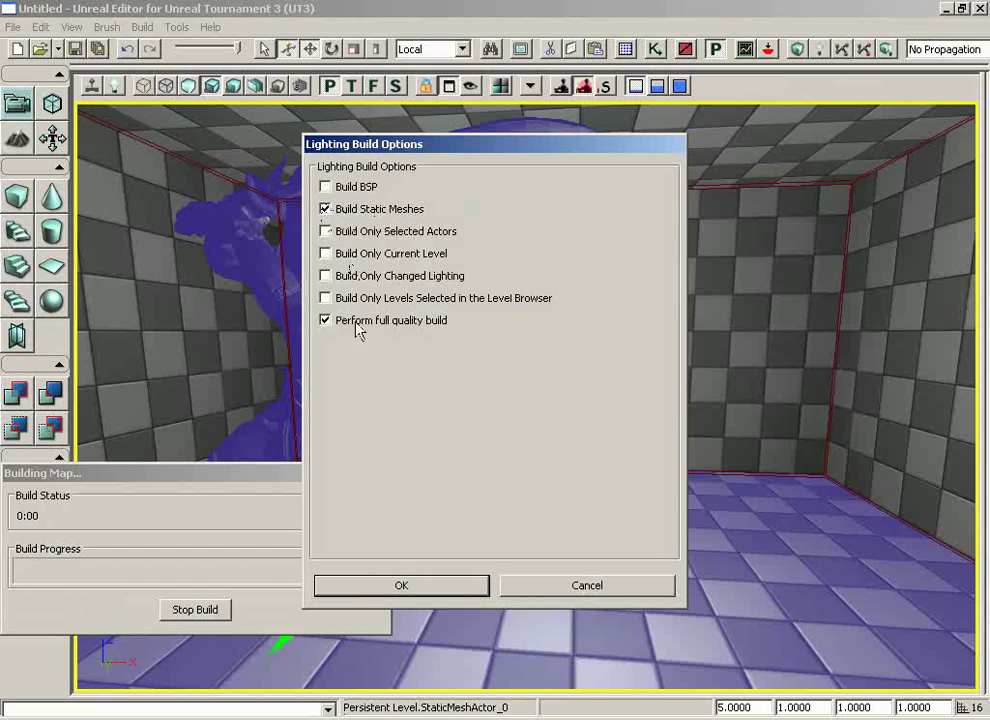
{"action": "left_click", "coordinate": [325, 209]}
{"action": "left_click", "coordinate": [325, 231]}
{"action": "left_click", "coordinate": [420, 586]}
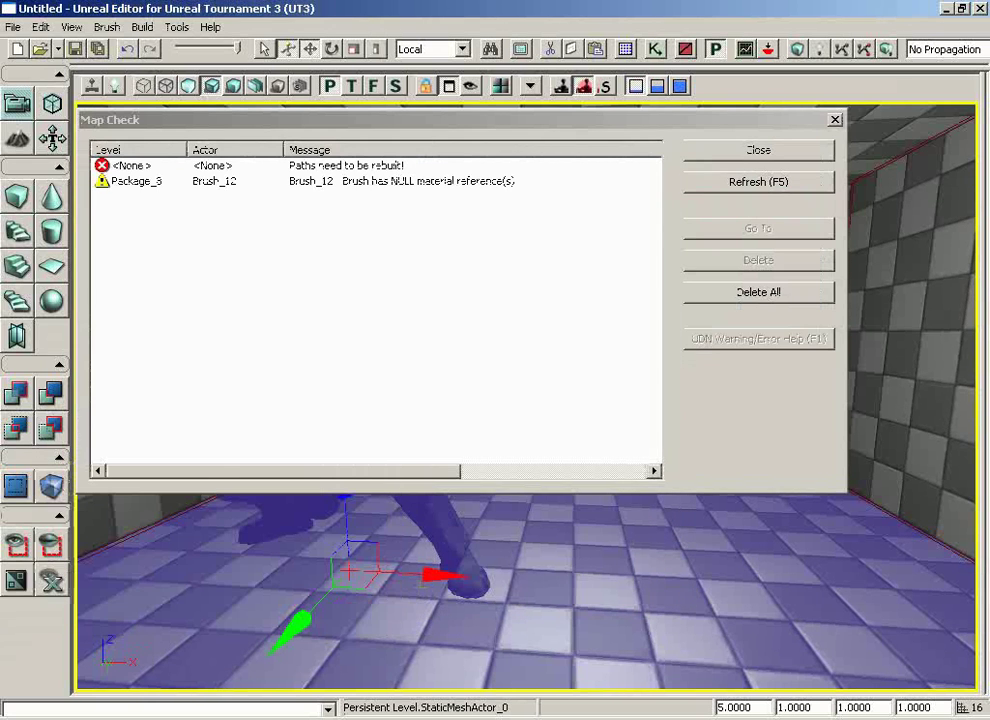
{"action": "left_click", "coordinate": [791, 150]}
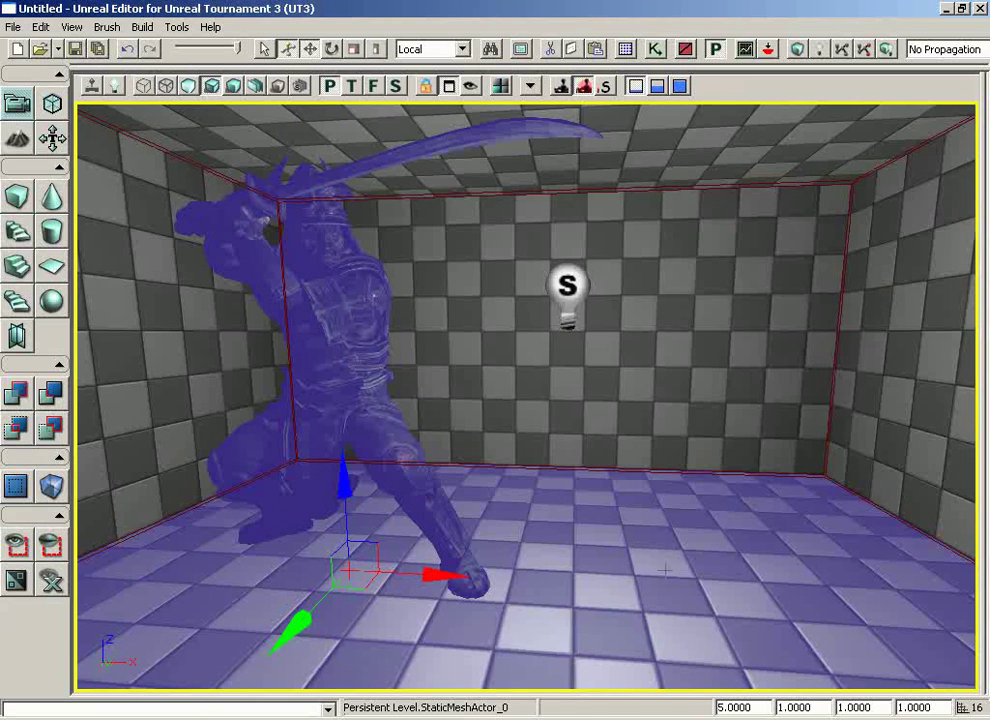
Step: Play-test the level from a spot in the room, then exit back to the editor
{"action": "right_click", "coordinate": [668, 202]}
{"action": "left_click", "coordinate": [702, 534]}
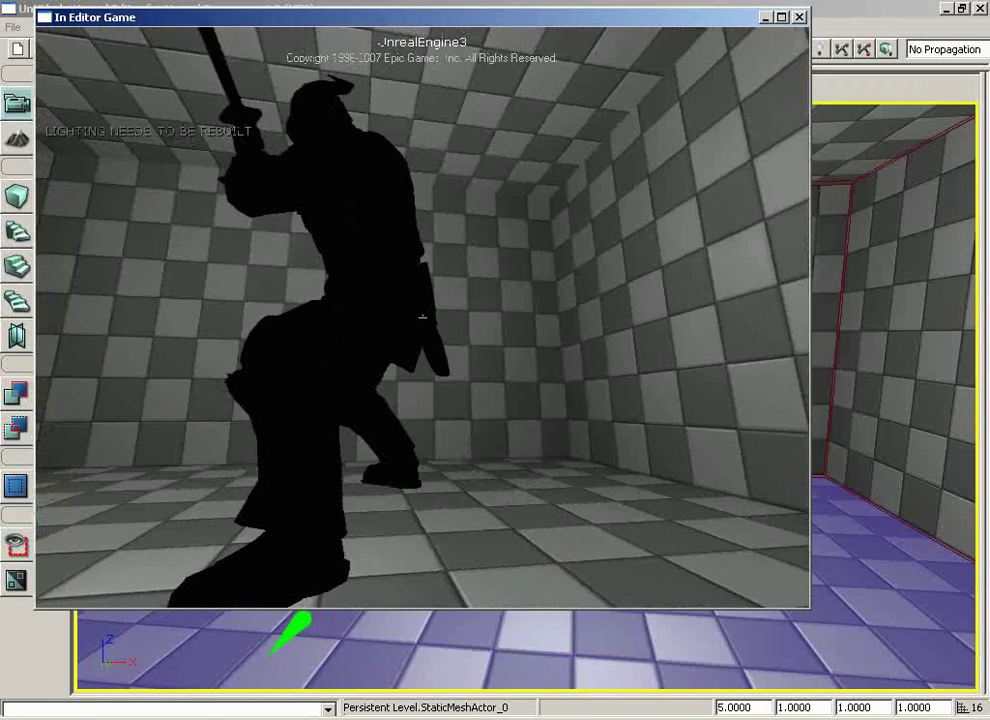
{"action": "key", "text": "Escape"}
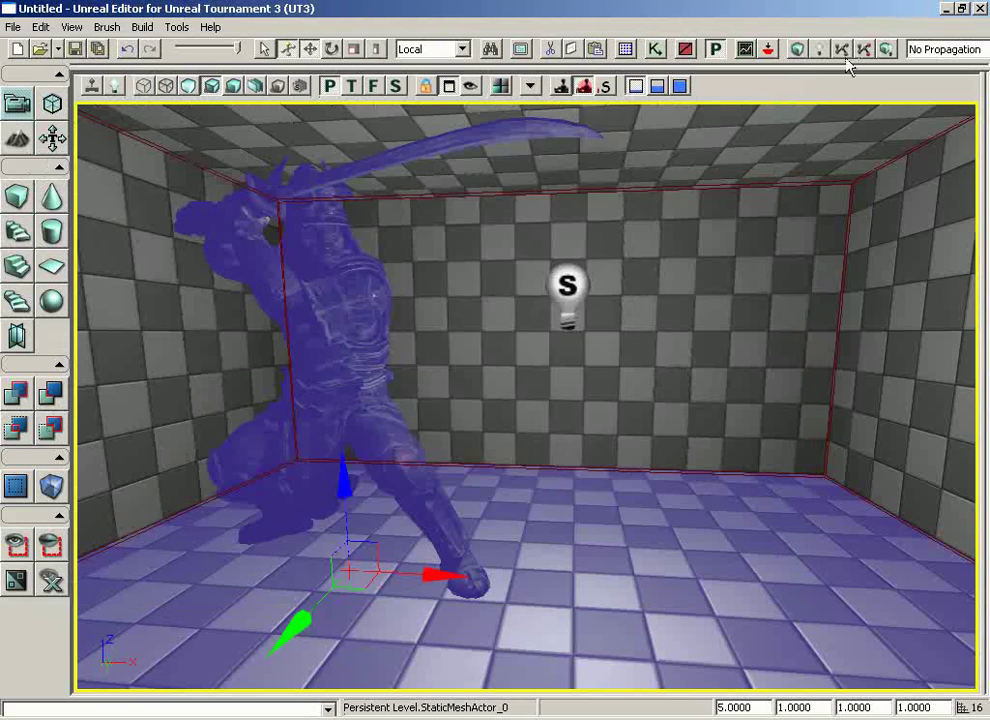
Step: Rebuild lighting with BSP and static meshes for all actors, then close Map Check
{"action": "left_click", "coordinate": [818, 48]}
{"action": "left_click", "coordinate": [325, 209]}
{"action": "left_click", "coordinate": [325, 187]}
{"action": "left_click", "coordinate": [325, 231]}
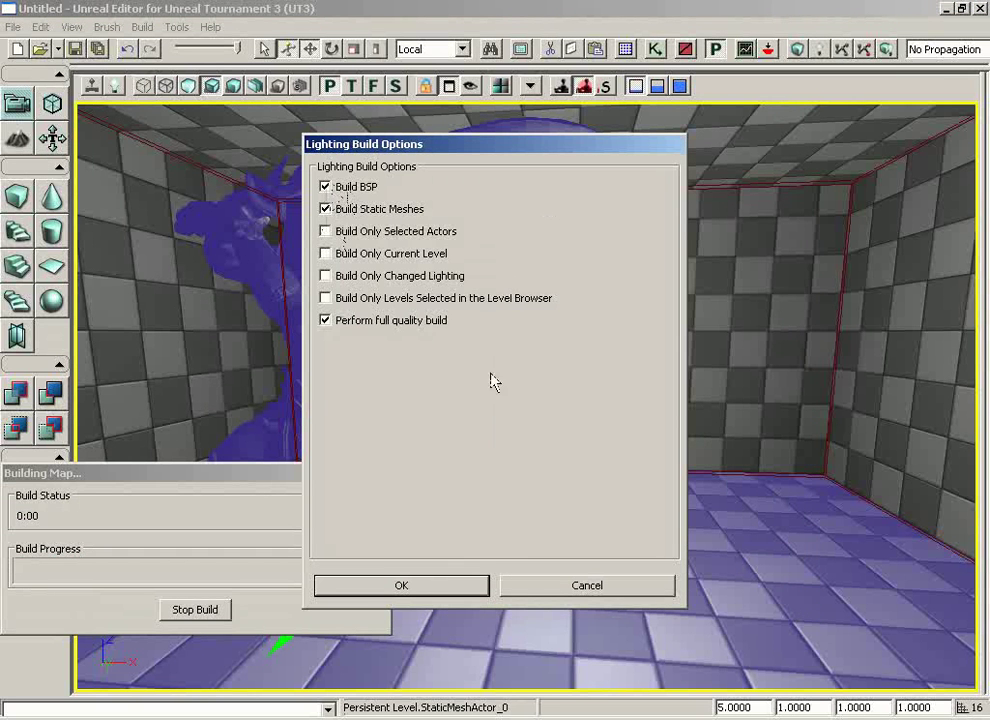
{"action": "left_click", "coordinate": [425, 590]}
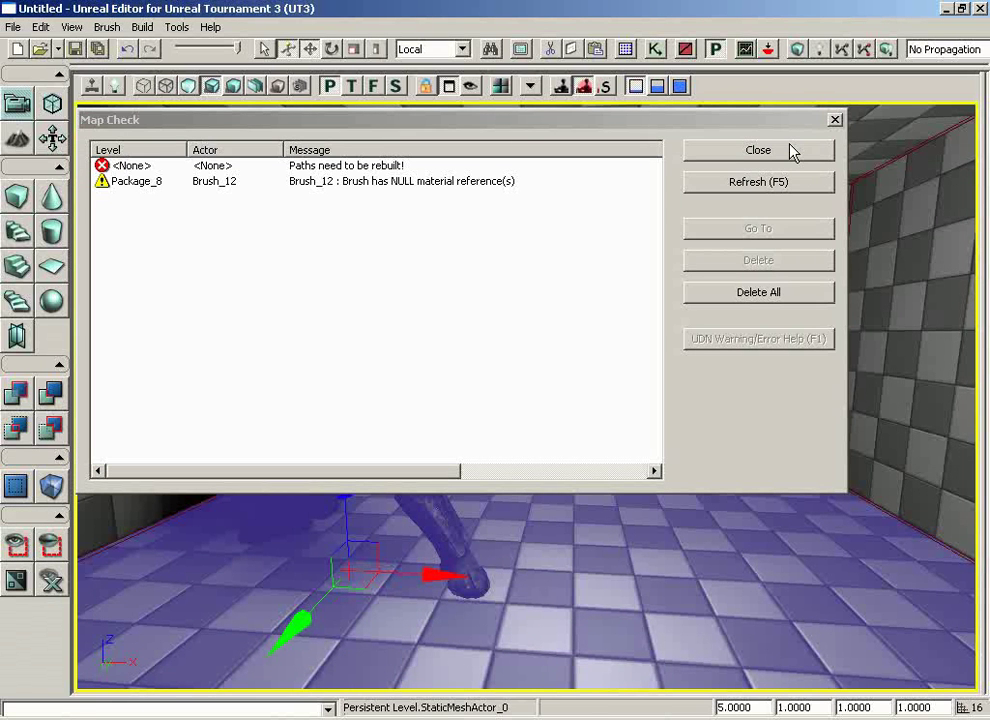
{"action": "left_click", "coordinate": [758, 150]}
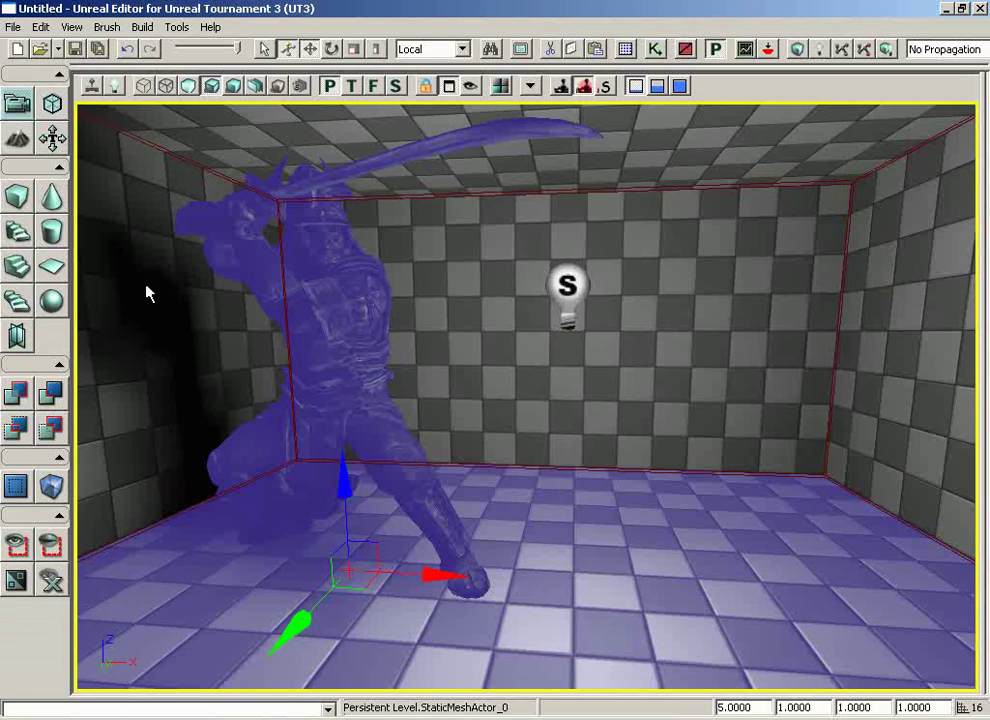
{"action": "left_click_drag", "start_coordinate": [195, 348], "coordinate": [690, 614]}
{"action": "right_click", "coordinate": [580, 181]}
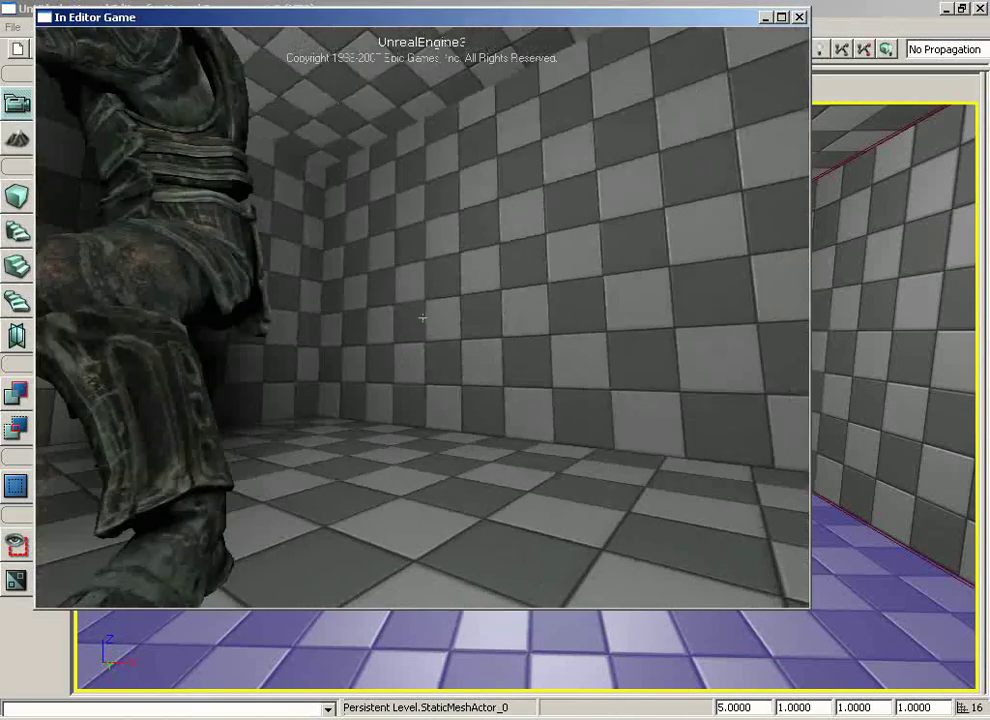
{"action": "key", "text": "s"}
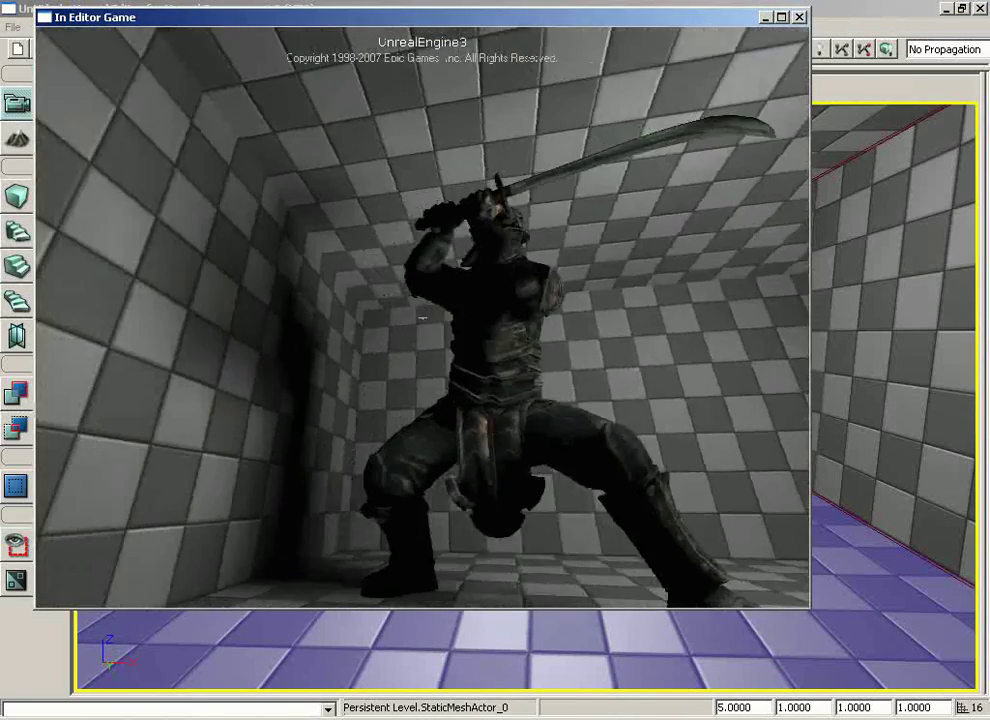
{"action": "key", "text": "w"}
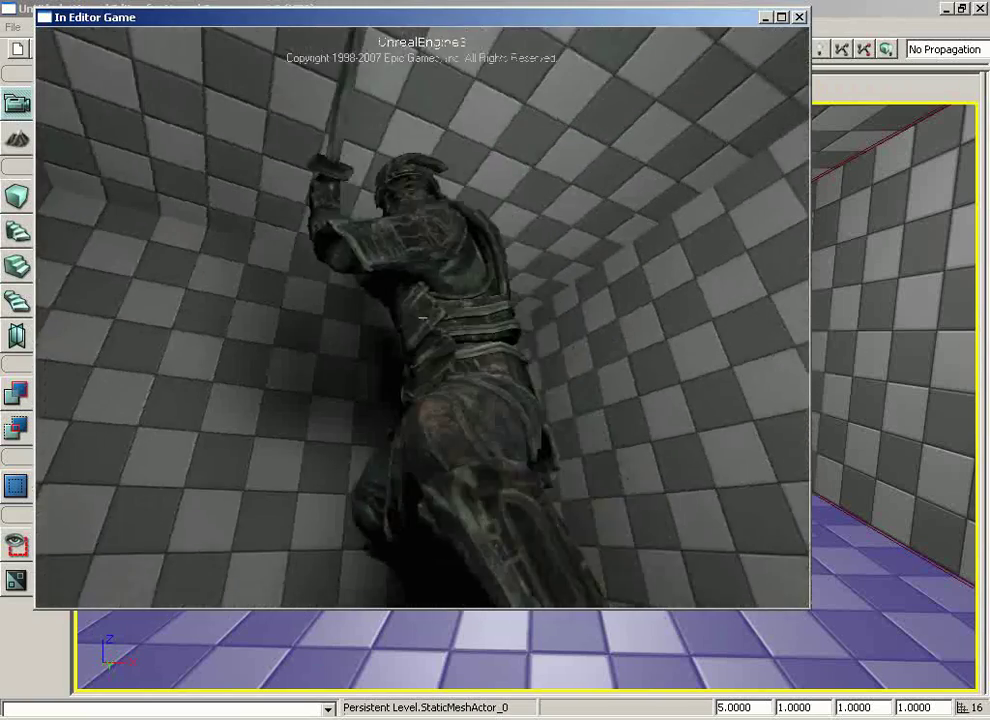
{"action": "key", "text": "w"}
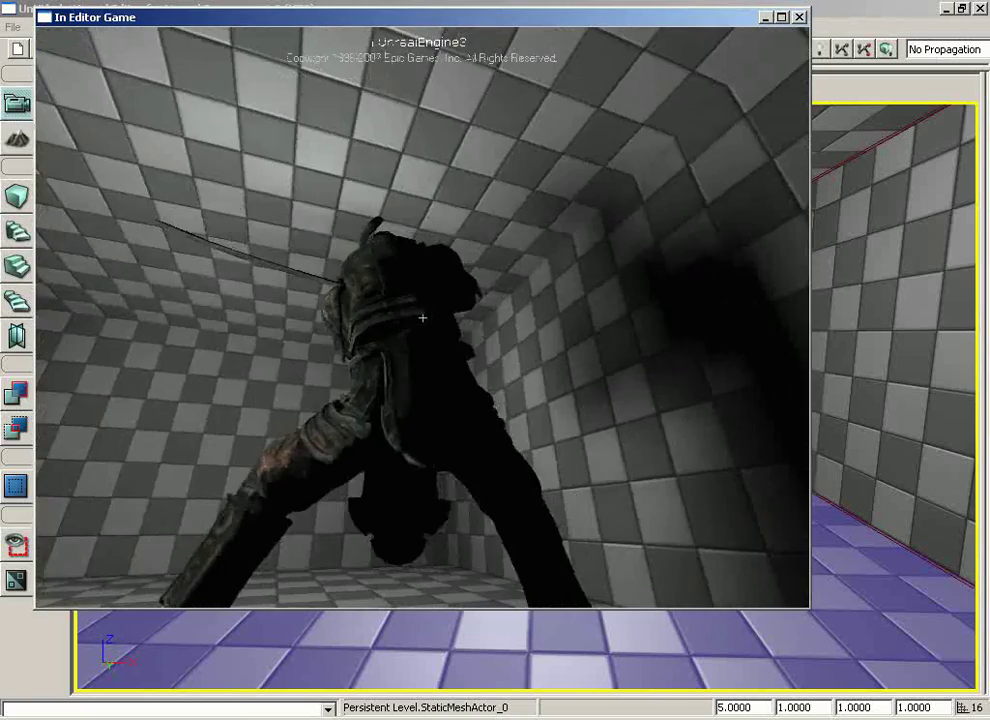
{"action": "key", "text": "s"}
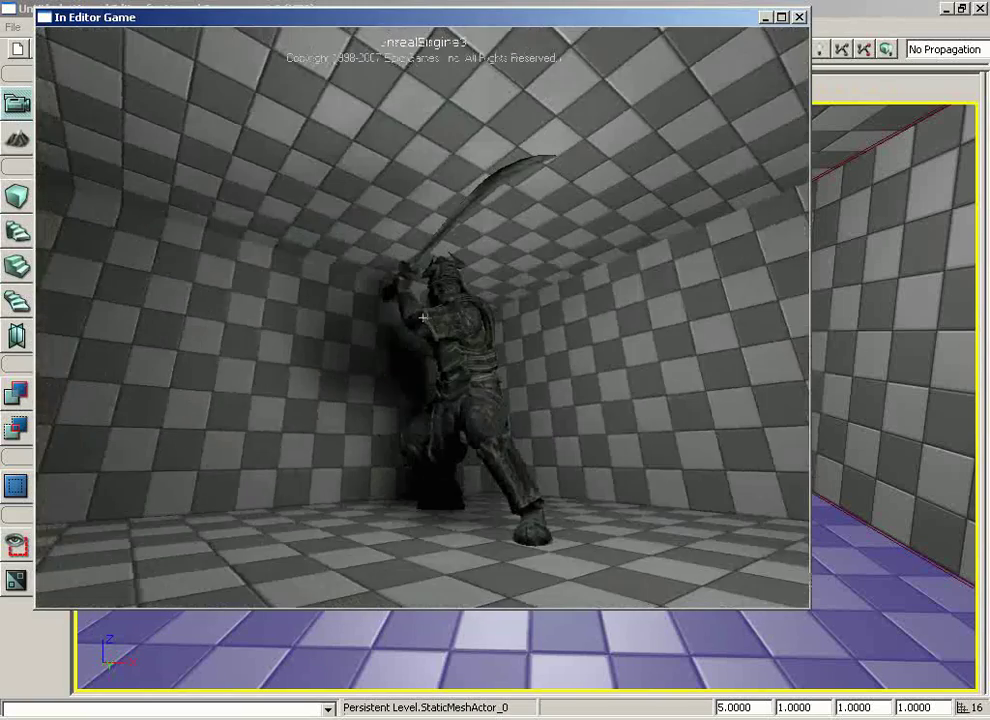
{"action": "key", "text": "w"}
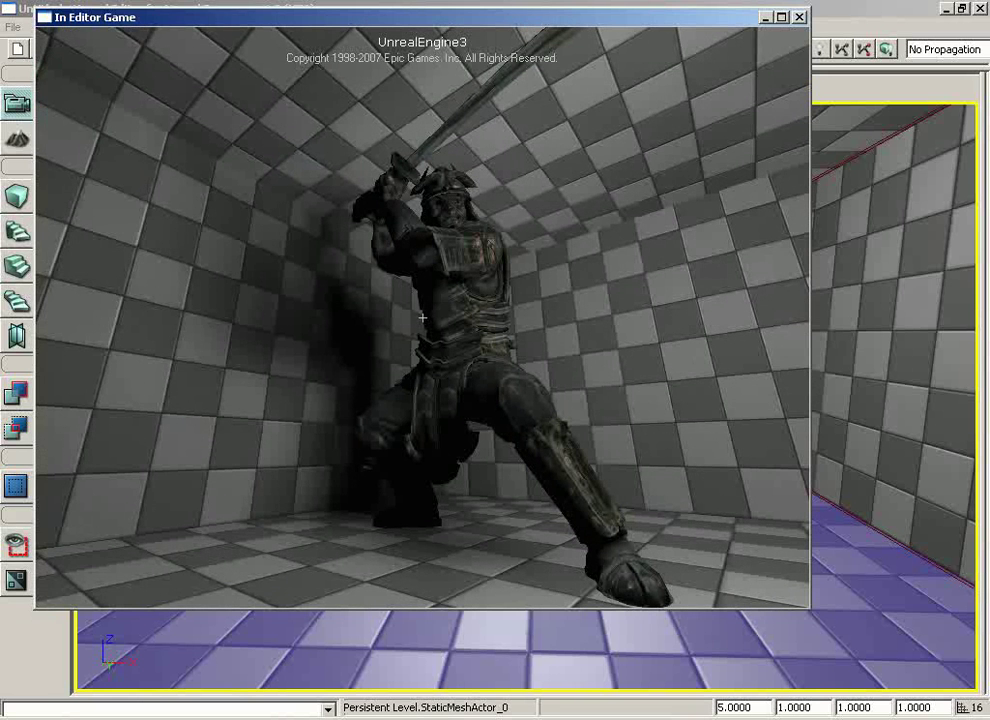
{"action": "key", "text": "Escape"}
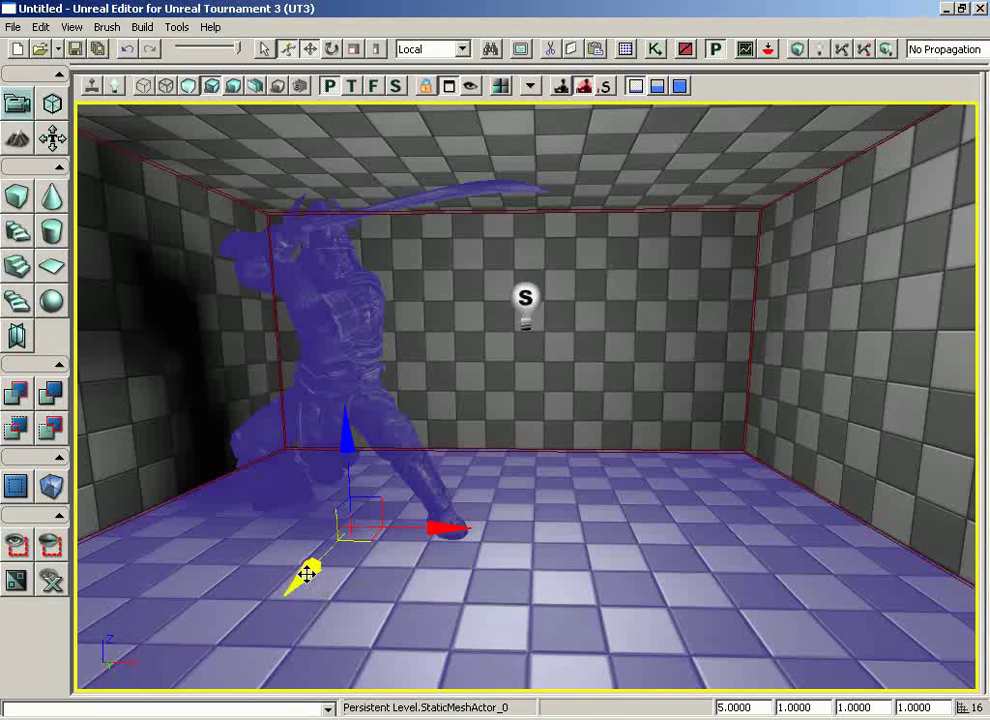
Step: Drag the statue forward along its green Y axis
{"action": "mouse_move", "coordinate": [307, 574]}
{"action": "left_mouse_down"}
{"action": "mouse_move", "coordinate": [309, 564]}
{"action": "mouse_move", "coordinate": [294, 586]}
{"action": "mouse_move", "coordinate": [310, 571]}
{"action": "left_mouse_up"}
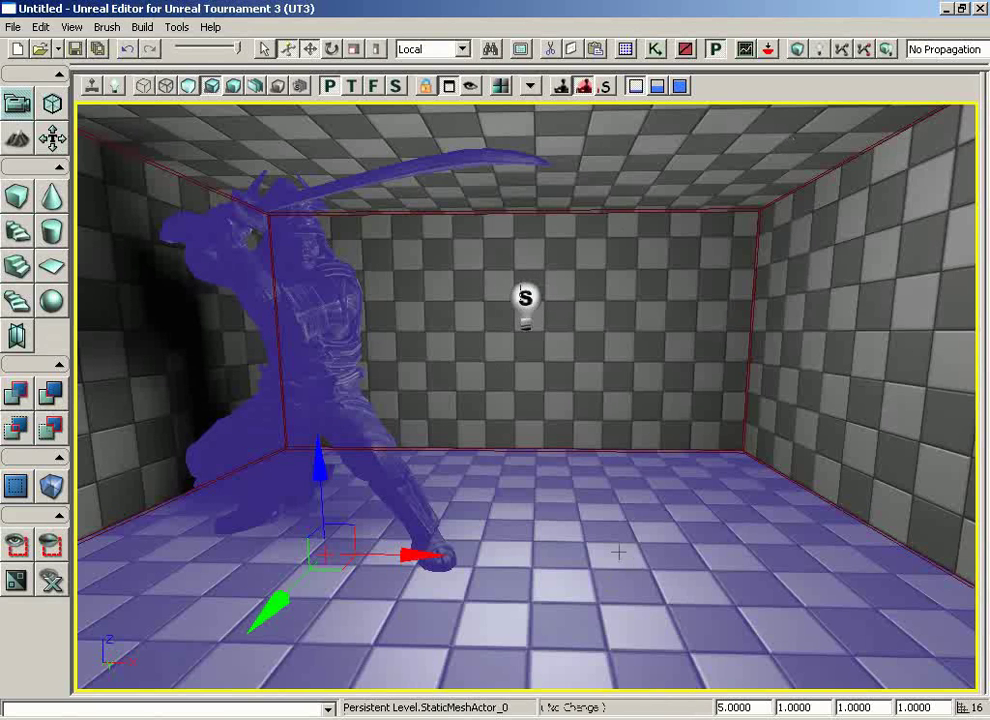
{"action": "right_click", "coordinate": [619, 181]}
{"action": "left_click", "coordinate": [661, 514]}
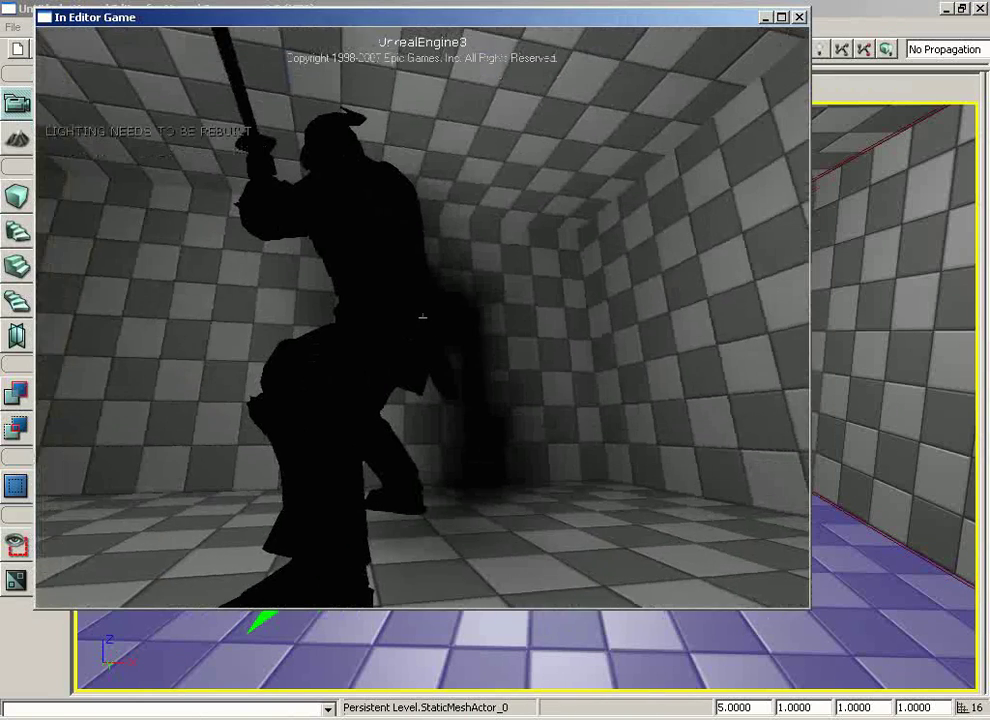
{"action": "key", "text": "Escape"}
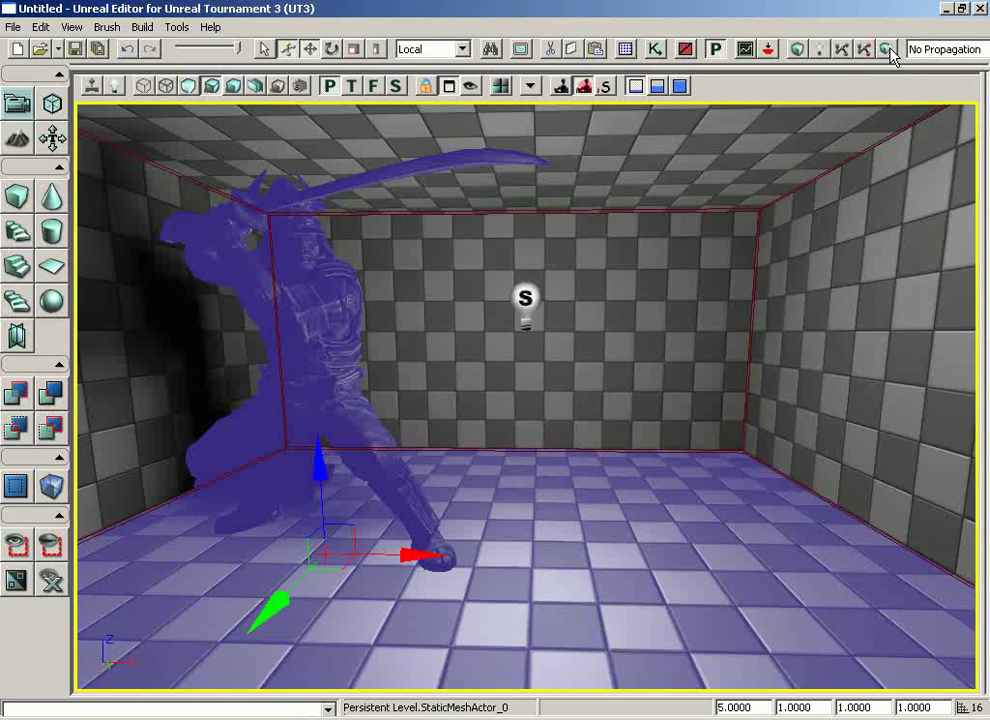
Step: Cancel the lighting dialog, run Build All, and close the Map Check warnings
{"action": "left_click", "coordinate": [817, 52]}
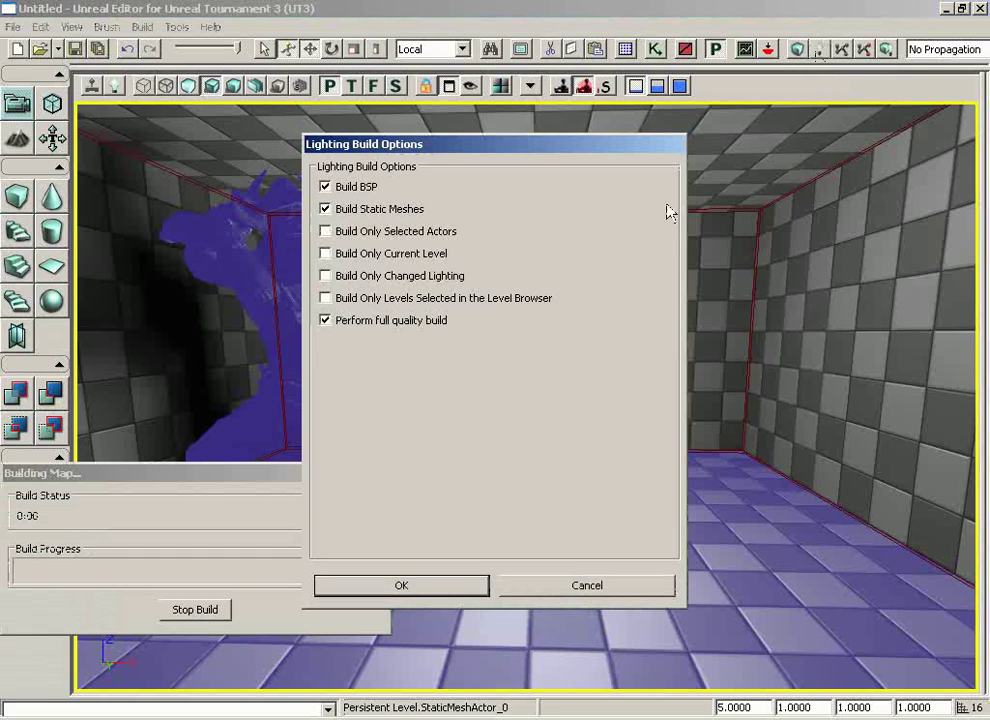
{"action": "left_click", "coordinate": [578, 587]}
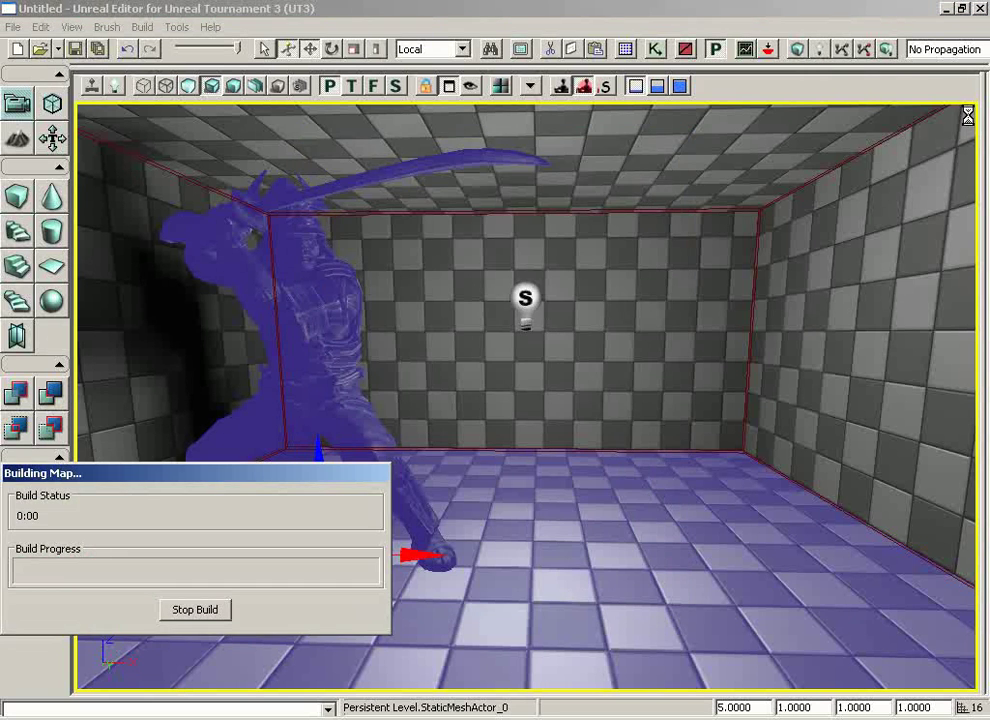
{"action": "left_click", "coordinate": [789, 151]}
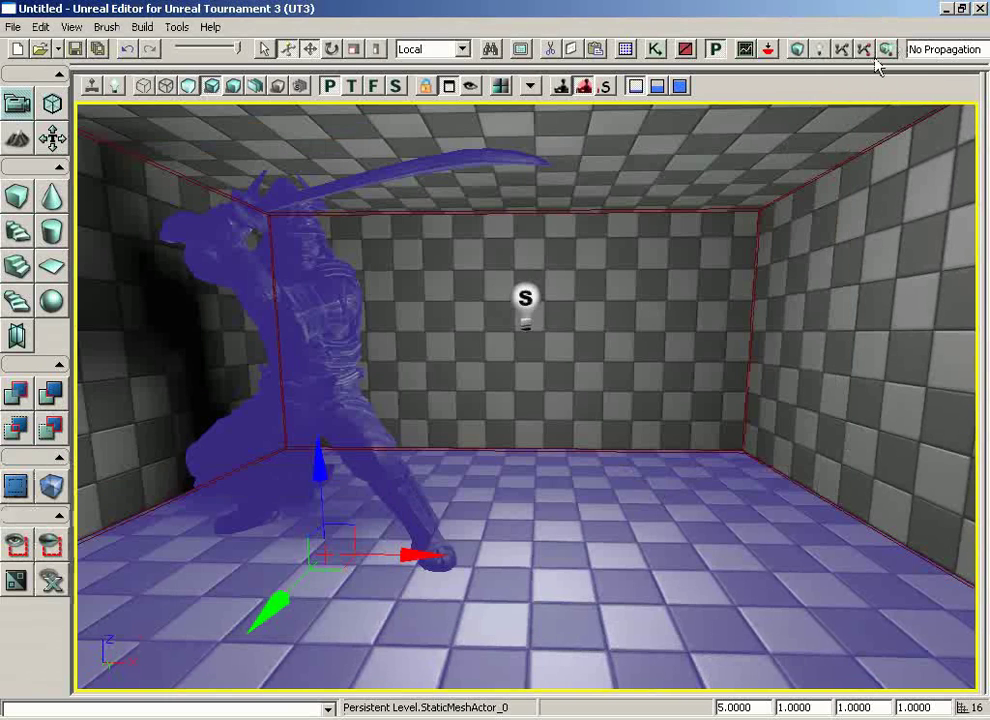
{"action": "left_click", "coordinate": [886, 50]}
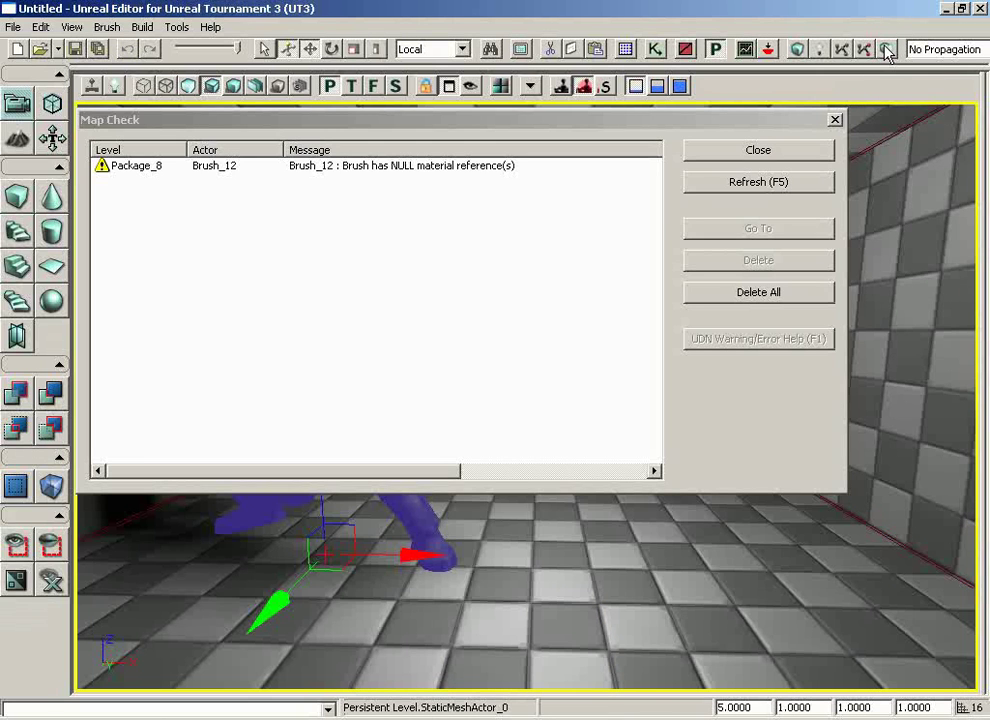
{"action": "left_click", "coordinate": [741, 157]}
{"action": "right_click_drag", "start_coordinate": [601, 405], "coordinate": [490, 391]}
{"action": "right_click", "coordinate": [724, 542]}
{"action": "left_click", "coordinate": [785, 533]}
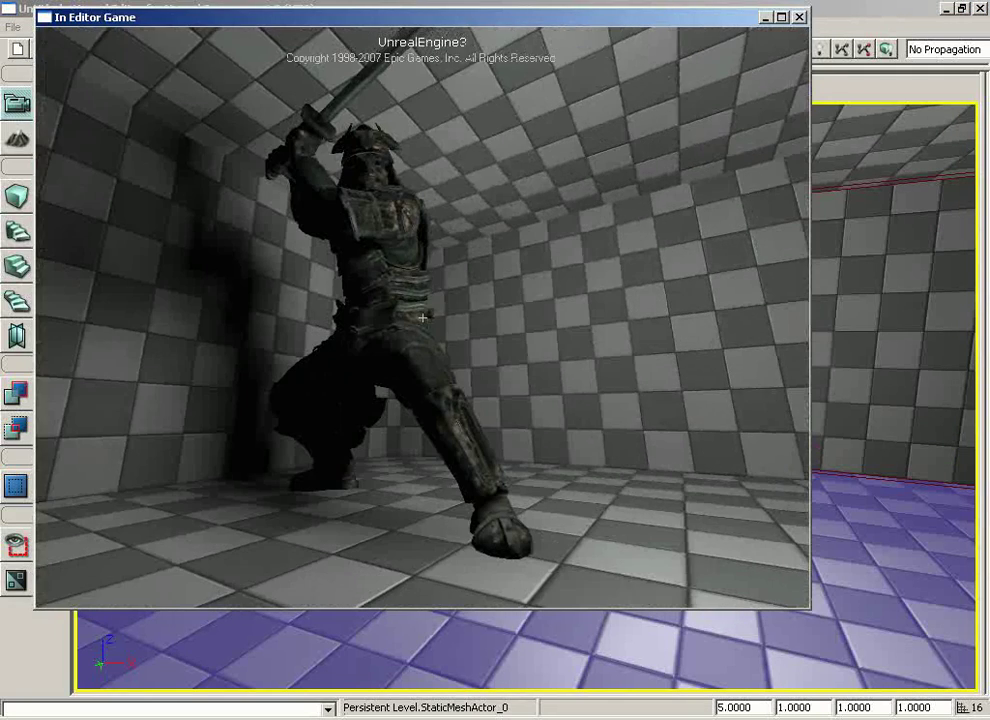
{"action": "key", "text": "Escape"}
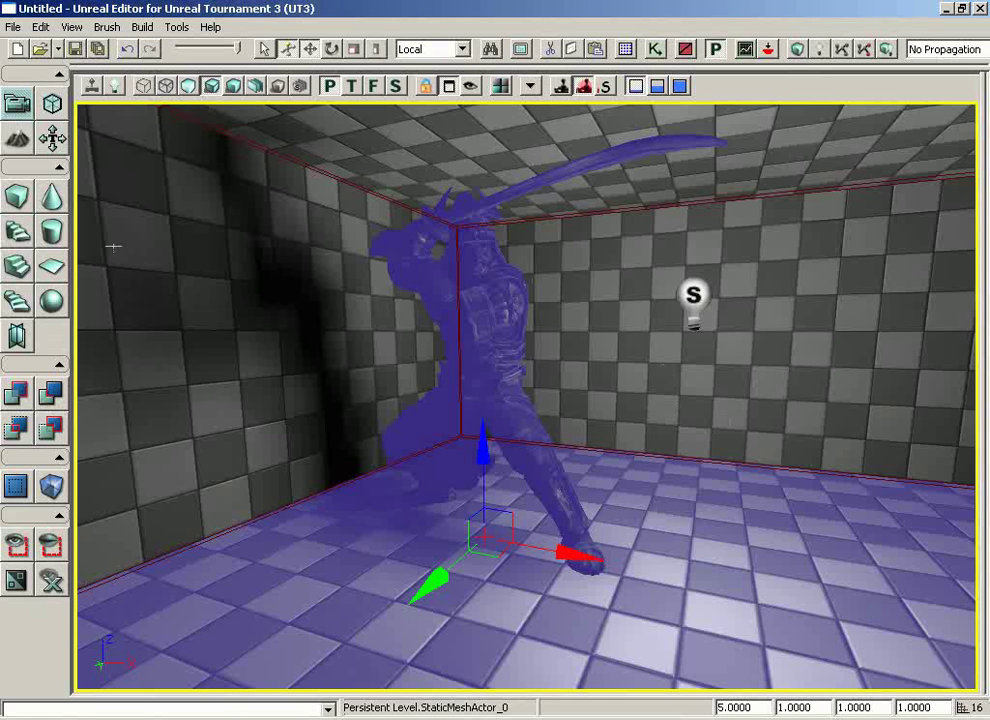
Step: Set the Cube brush to X, Y, Z 128, uncheck Hollow, and build it
{"action": "right_click", "coordinate": [18, 201]}
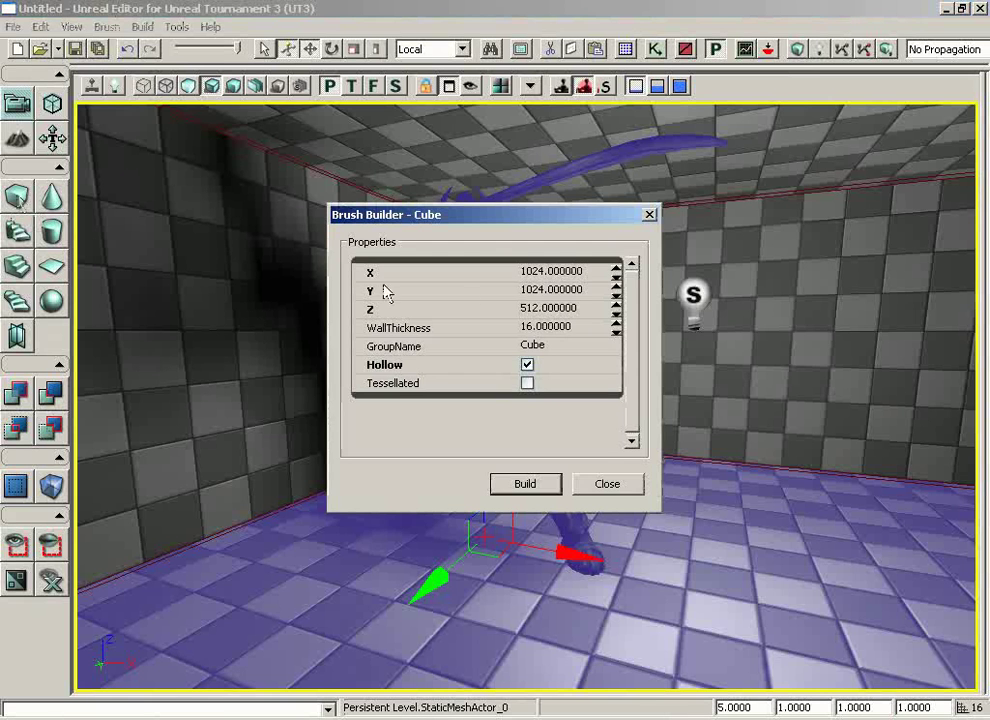
{"action": "left_click", "coordinate": [548, 273]}
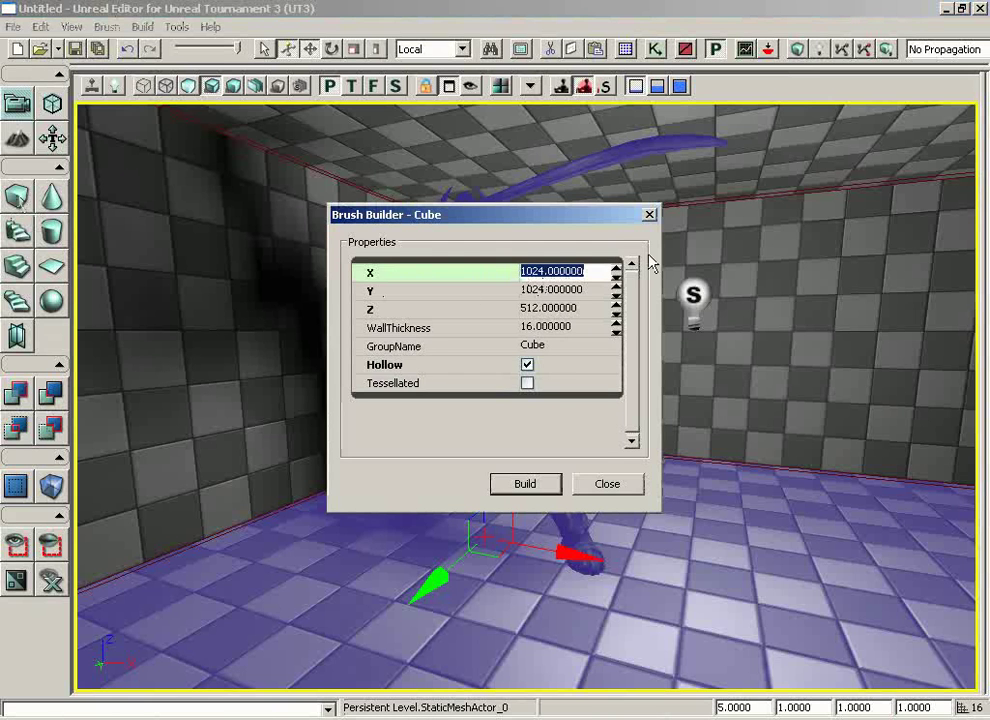
{"action": "type", "text": "128"}
{"action": "key", "text": "Tab"}
{"action": "type", "text": "128"}
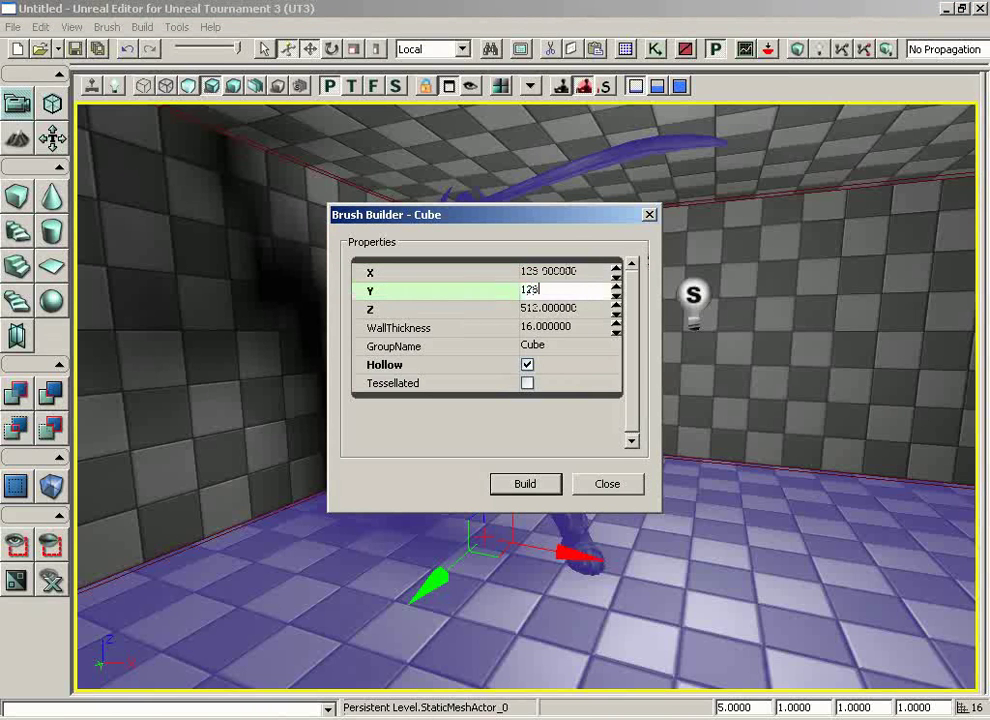
{"action": "key", "text": "Tab"}
{"action": "type", "text": "128"}
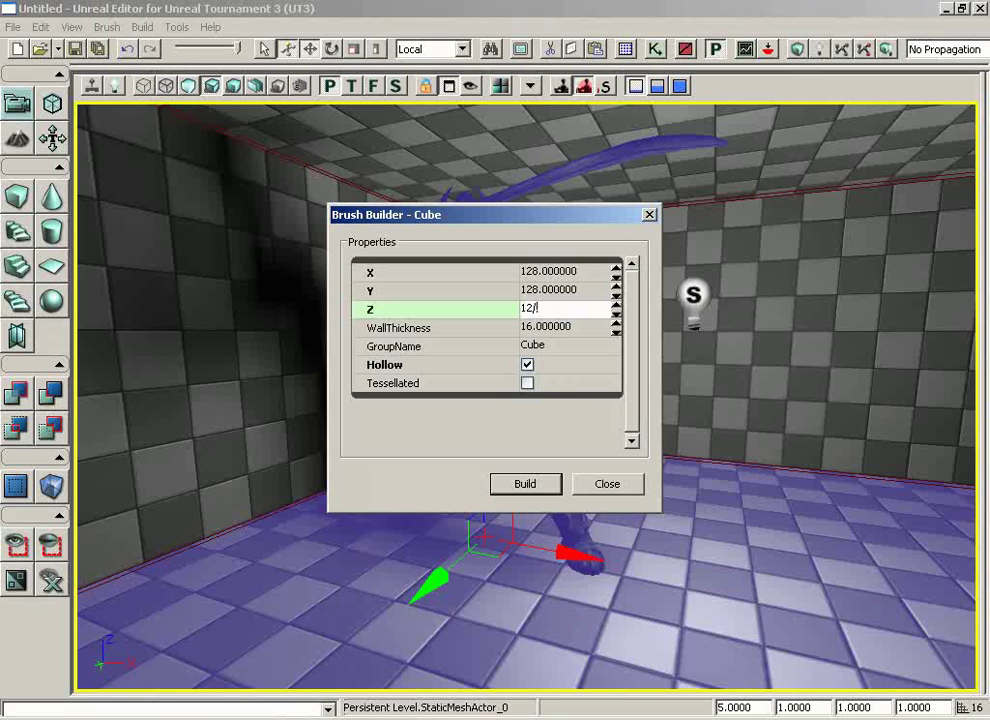
{"action": "left_click", "coordinate": [527, 364]}
{"action": "left_click", "coordinate": [540, 486]}
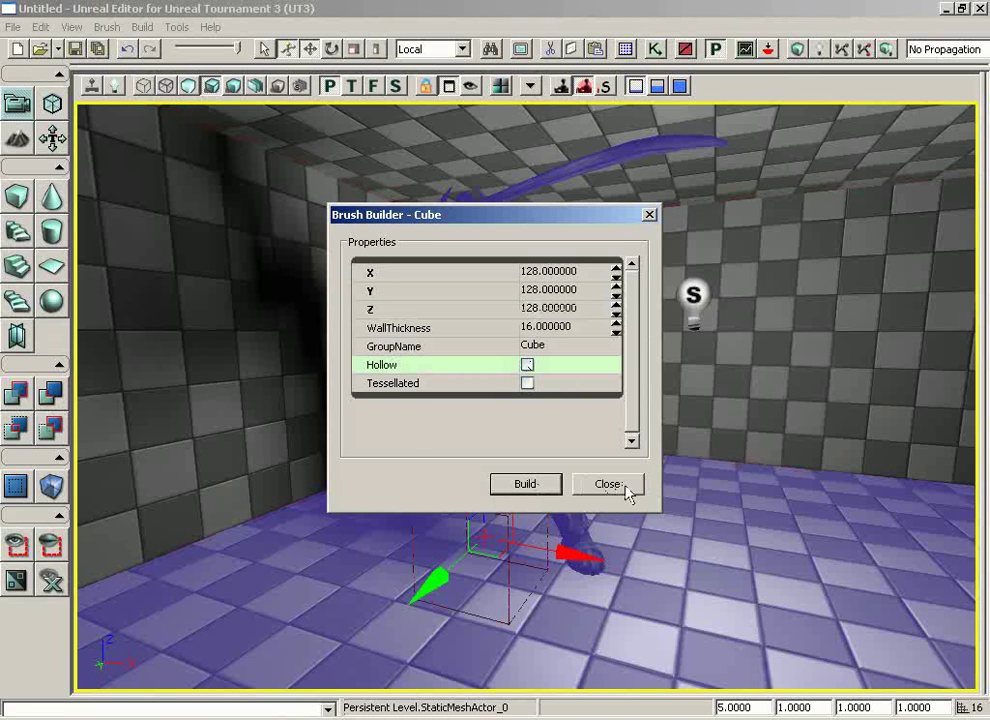
{"action": "left_click", "coordinate": [620, 490]}
Step: Select the red cube brush, lift it off the floor and slide it to the right
{"action": "scroll", "coordinate": [482, 417], "scroll_direction": "down", "scroll_amount": 10}
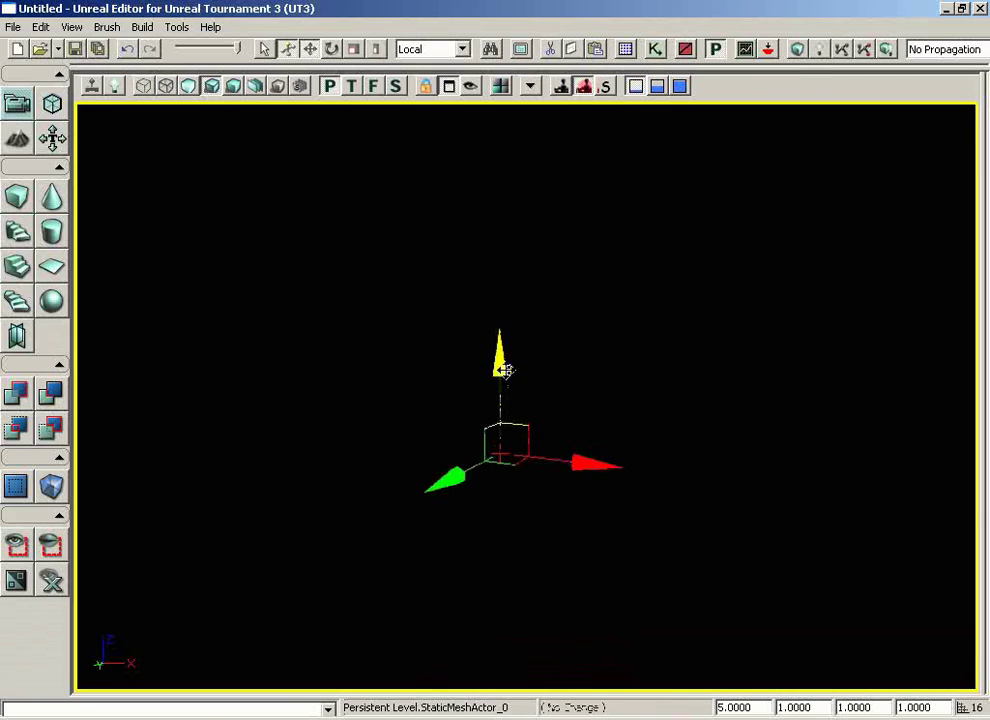
{"action": "scroll", "coordinate": [480, 385], "scroll_direction": "up", "scroll_amount": 10}
{"action": "mouse_move", "coordinate": [477, 386]}
{"action": "left_mouse_down"}
{"action": "mouse_move", "coordinate": [471, 349]}
{"action": "mouse_move", "coordinate": [468, 435]}
{"action": "mouse_move", "coordinate": [468, 414]}
{"action": "left_mouse_up"}
{"action": "left_click", "coordinate": [421, 518]}
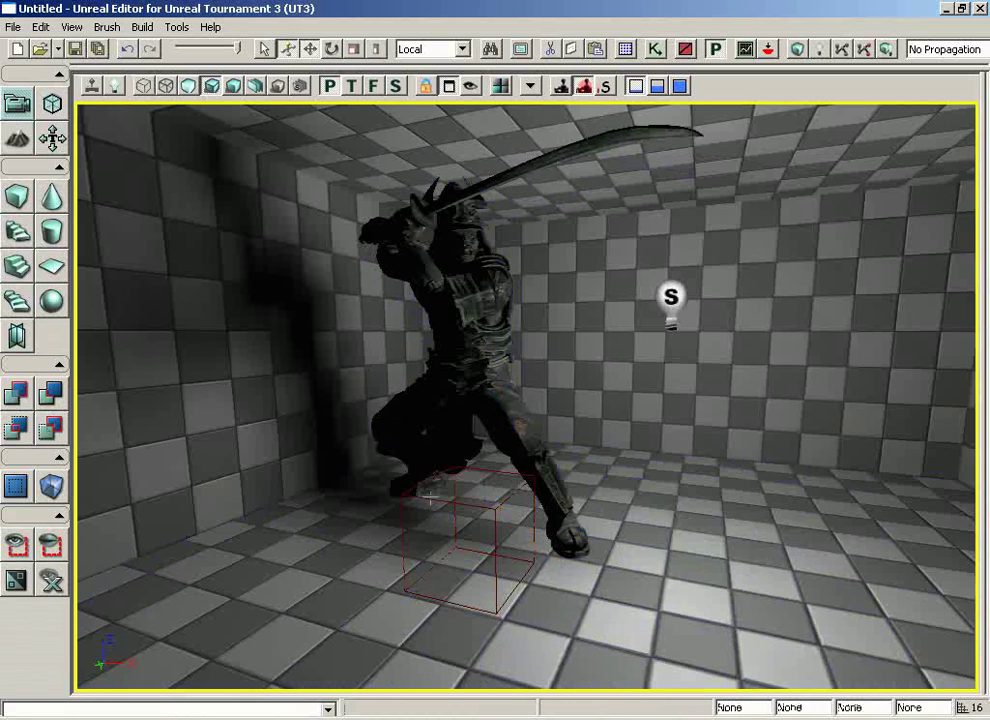
{"action": "left_click", "coordinate": [457, 505]}
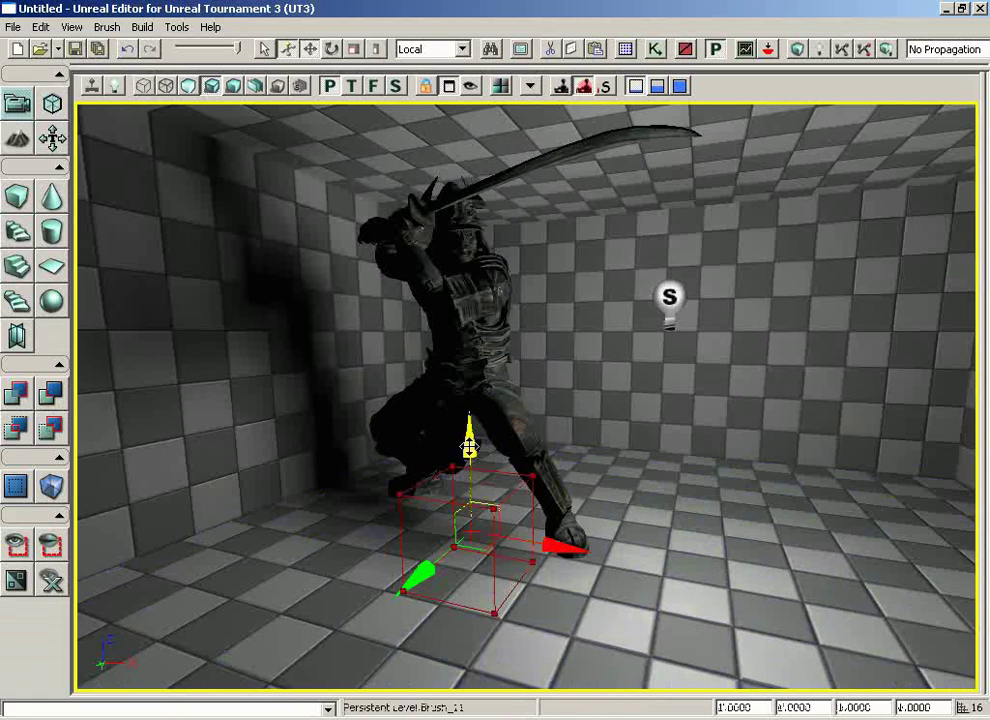
{"action": "left_click_drag", "start_coordinate": [471, 455], "coordinate": [467, 276]}
{"action": "left_click_drag", "start_coordinate": [559, 372], "coordinate": [880, 362]}
{"action": "mouse_move", "coordinate": [373, 421]}
{"action": "right_mouse_down"}
{"action": "mouse_move", "coordinate": [592, 389]}
{"action": "mouse_move", "coordinate": [700, 400]}
{"action": "right_mouse_up"}
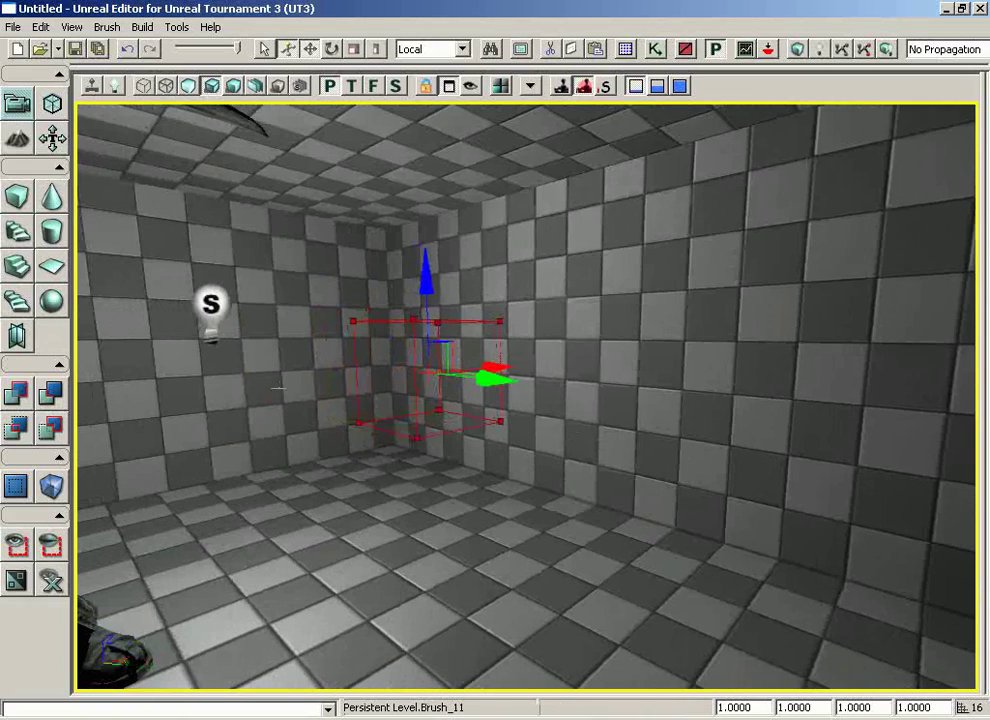
Step: Add the brush to the level as solid geometry with CSG: Add
{"action": "left_click", "coordinate": [16, 397]}
{"action": "mouse_move", "coordinate": [270, 455]}
{"action": "left_mouse_down"}
{"action": "mouse_move", "coordinate": [380, 455]}
{"action": "mouse_move", "coordinate": [262, 455]}
{"action": "left_mouse_up"}
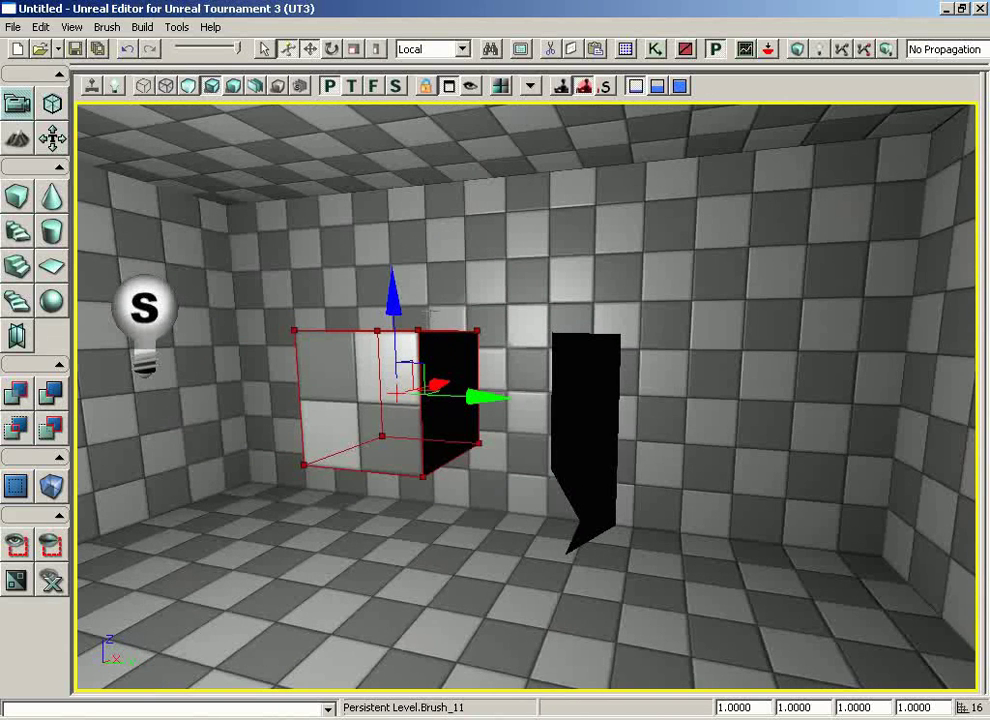
{"action": "mouse_move", "coordinate": [615, 396]}
{"action": "left_mouse_down"}
{"action": "mouse_move", "coordinate": [655, 396]}
{"action": "mouse_move", "coordinate": [580, 380]}
{"action": "mouse_move", "coordinate": [601, 410]}
{"action": "left_mouse_up"}
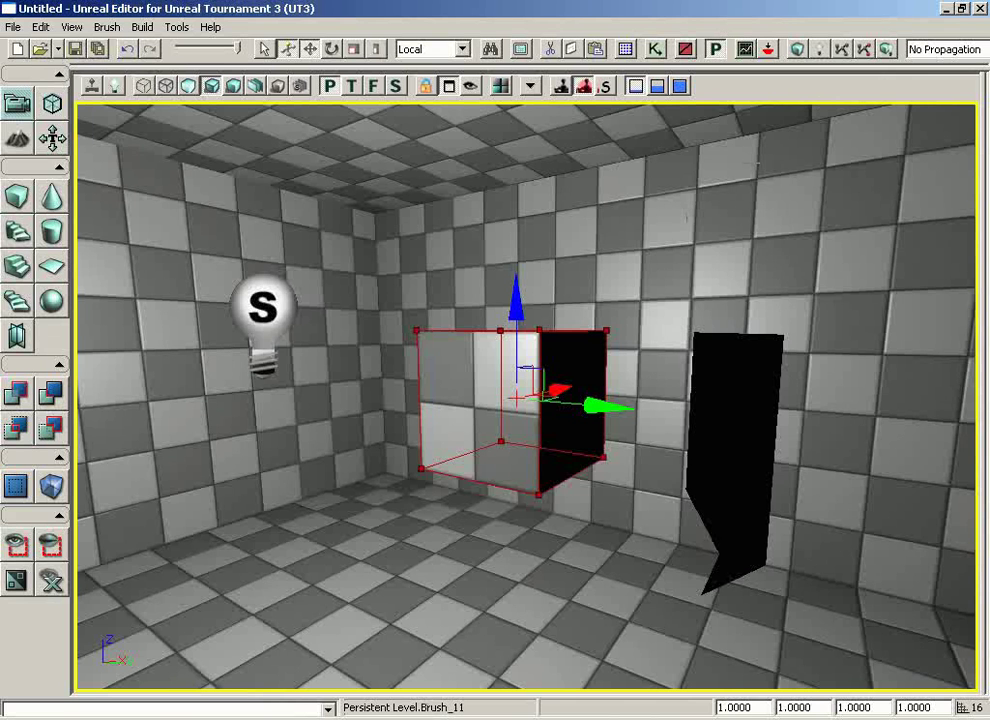
Step: Run Build All, close Map Check, and switch the viewport to Brush Wireframe
{"action": "left_click", "coordinate": [886, 50]}
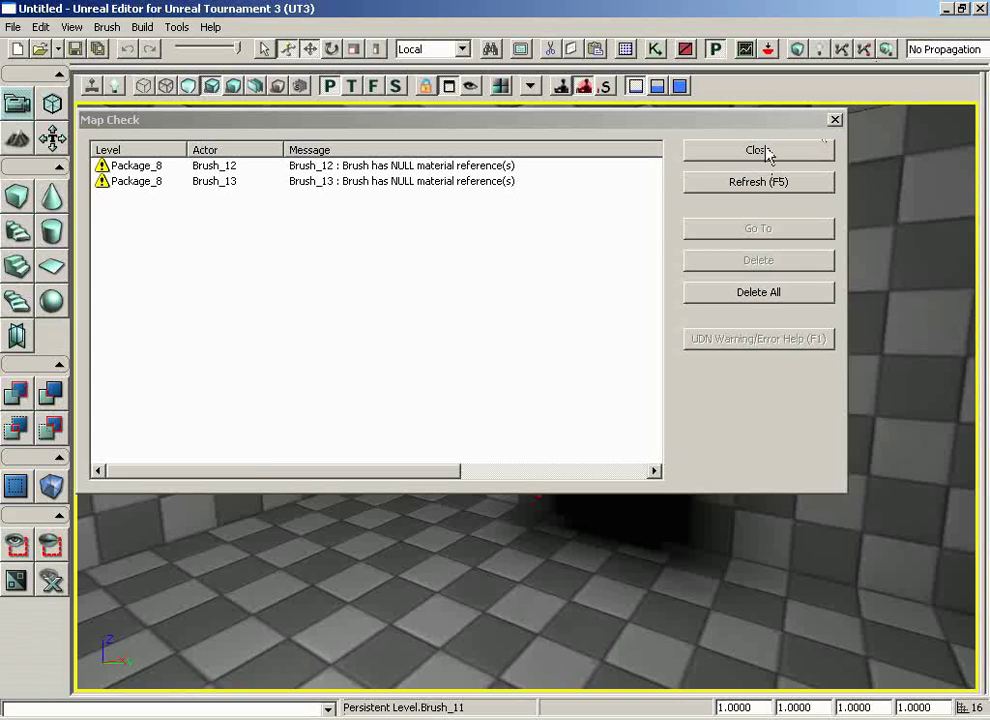
{"action": "left_click", "coordinate": [763, 156]}
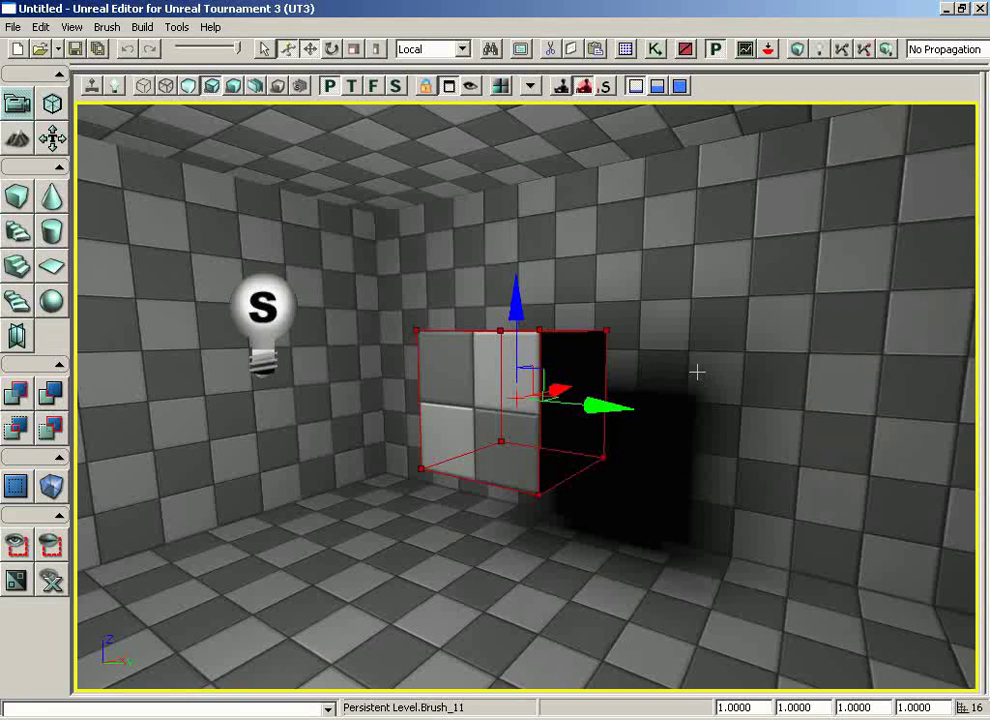
{"action": "left_click", "coordinate": [145, 86]}
Step: Lower the builder brush out of the way, slide the added cube right along Y, and return to Lit view
{"action": "left_click_drag", "start_coordinate": [230, 413], "coordinate": [261, 413]}
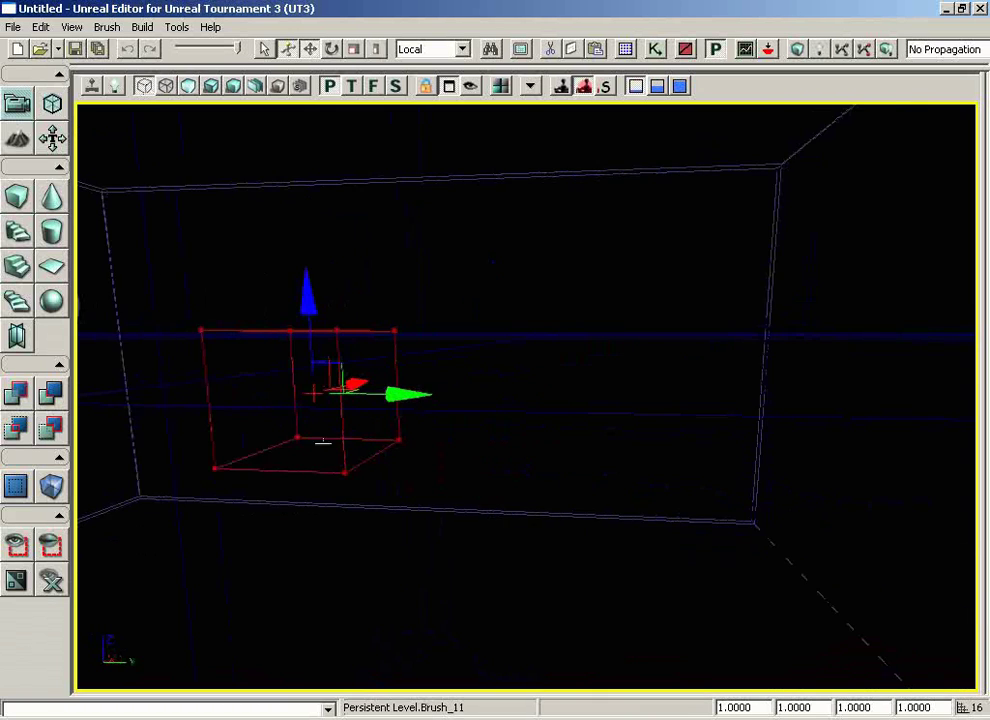
{"action": "left_click_drag", "start_coordinate": [309, 292], "coordinate": [327, 640]}
{"action": "left_click", "coordinate": [334, 329]}
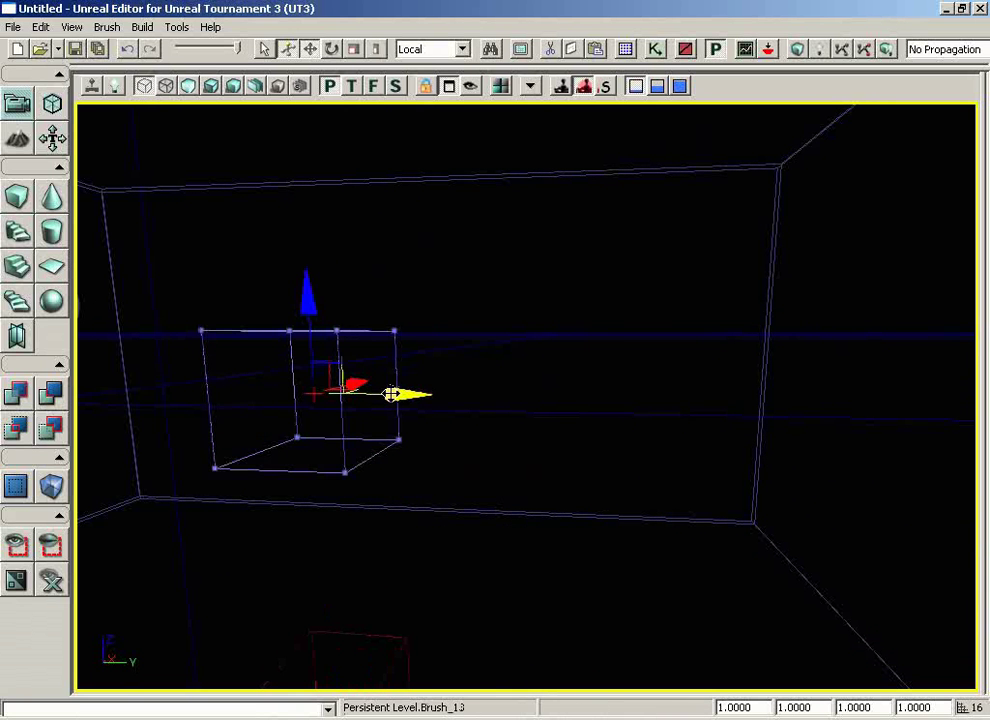
{"action": "left_click_drag", "start_coordinate": [411, 392], "coordinate": [562, 393]}
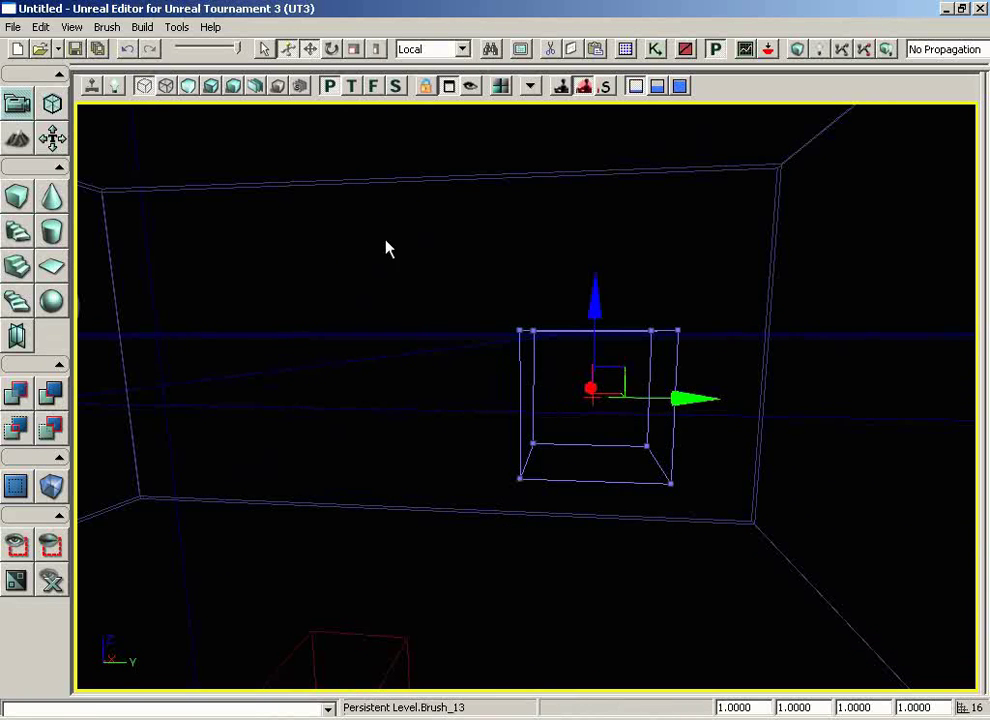
{"action": "left_click", "coordinate": [211, 86]}
{"action": "mouse_move", "coordinate": [435, 297]}
{"action": "left_mouse_down"}
{"action": "mouse_move", "coordinate": [420, 320]}
{"action": "mouse_move", "coordinate": [435, 297]}
{"action": "left_mouse_up"}
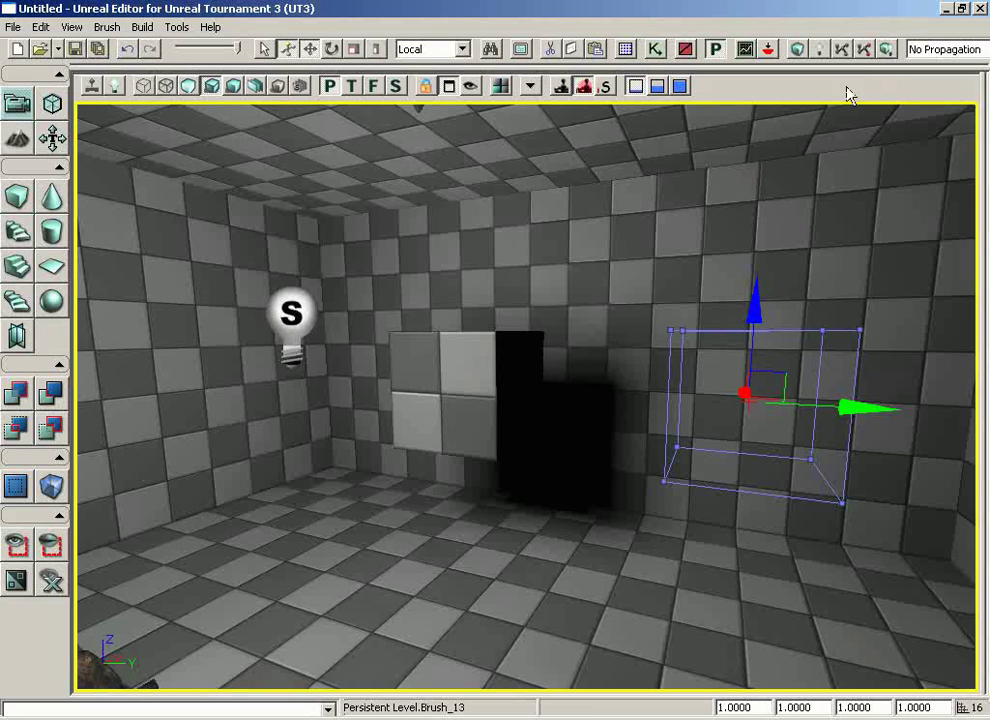
Step: Run Build All so the checkered cube block renders at its moved spot, then dismiss Map Check
{"action": "left_click", "coordinate": [886, 50]}
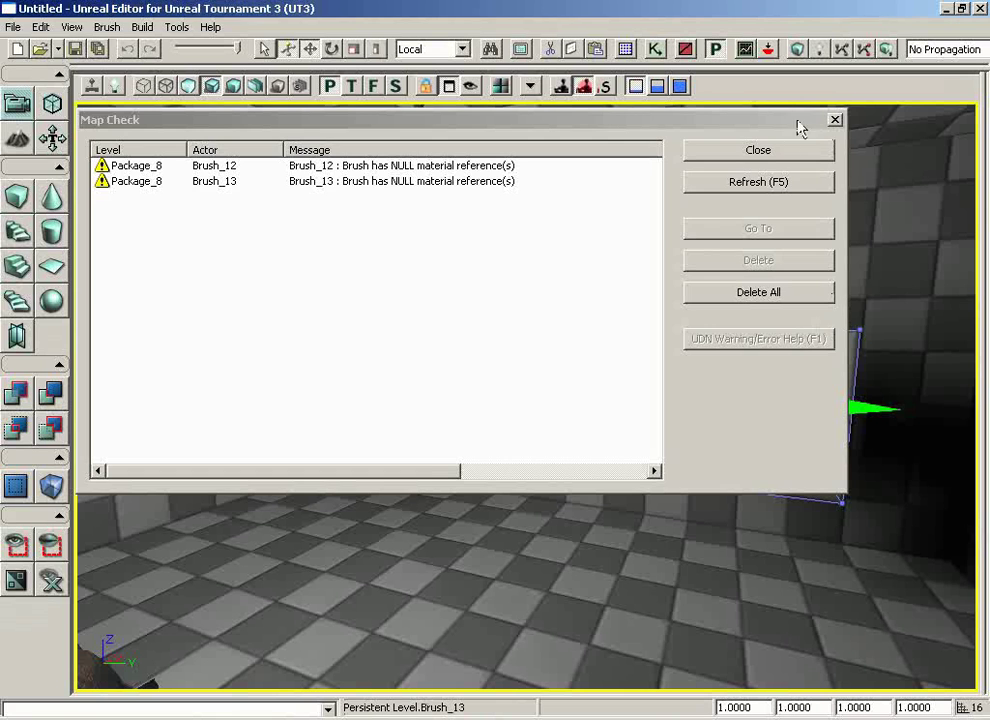
{"action": "left_click", "coordinate": [780, 149]}
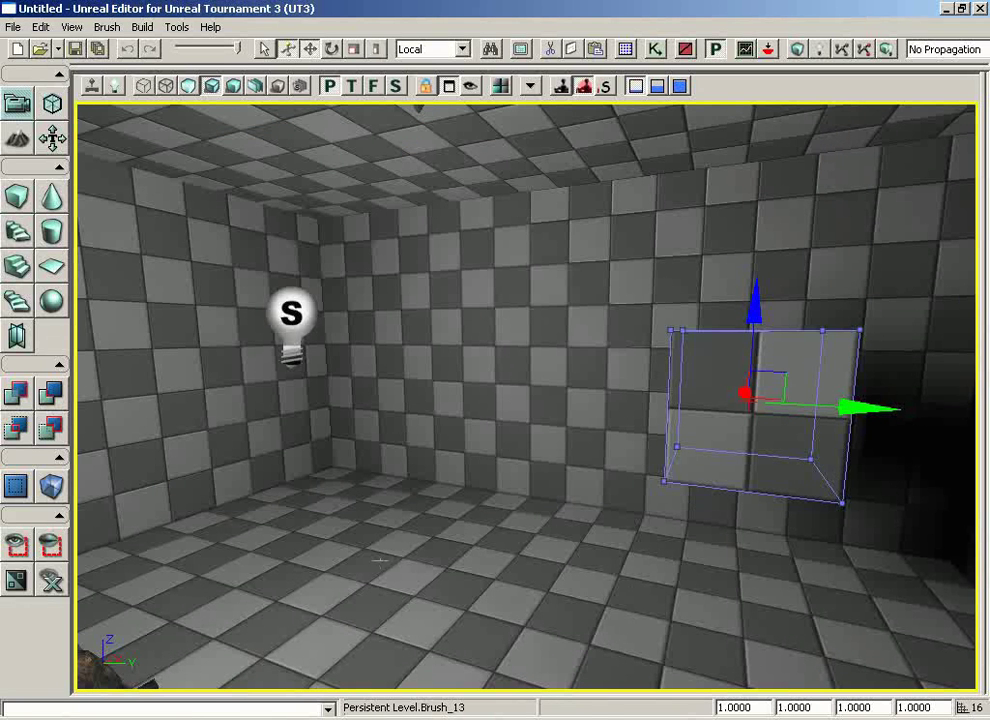
{"action": "right_click", "coordinate": [418, 541]}
{"action": "left_click", "coordinate": [415, 523]}
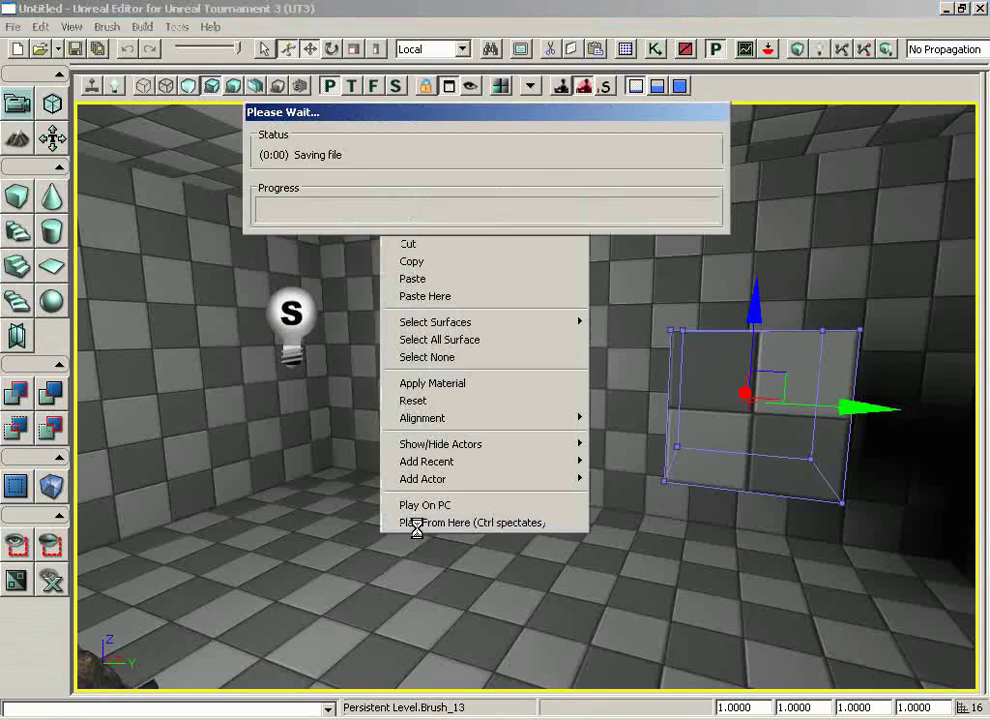
{"action": "key", "text": "s"}
{"action": "key", "text": "s"}
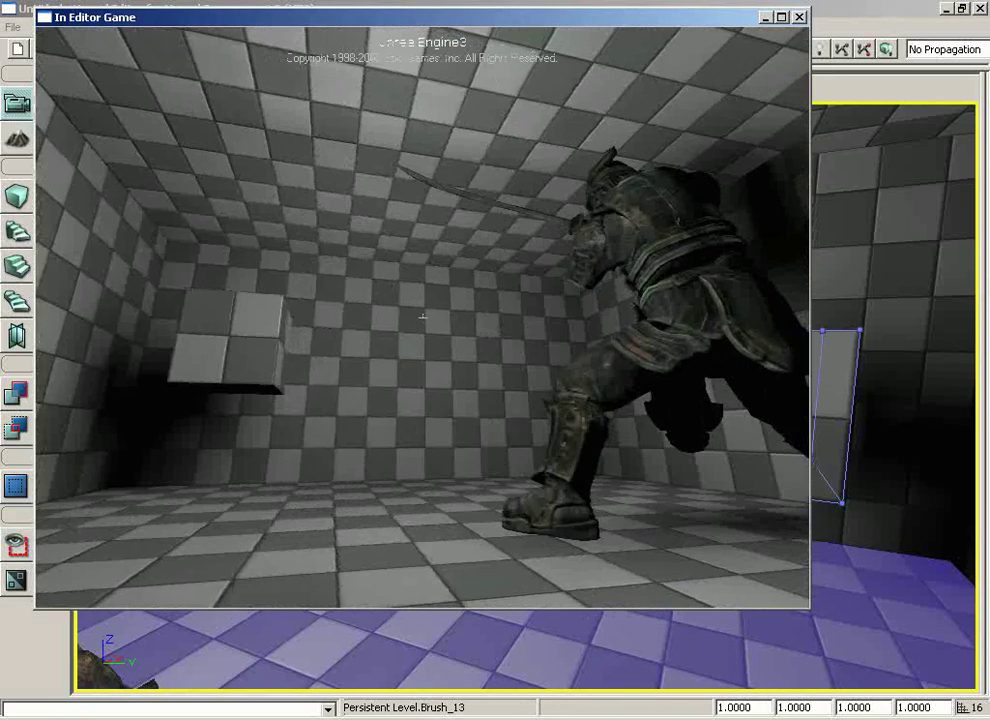
{"action": "key", "text": "a"}
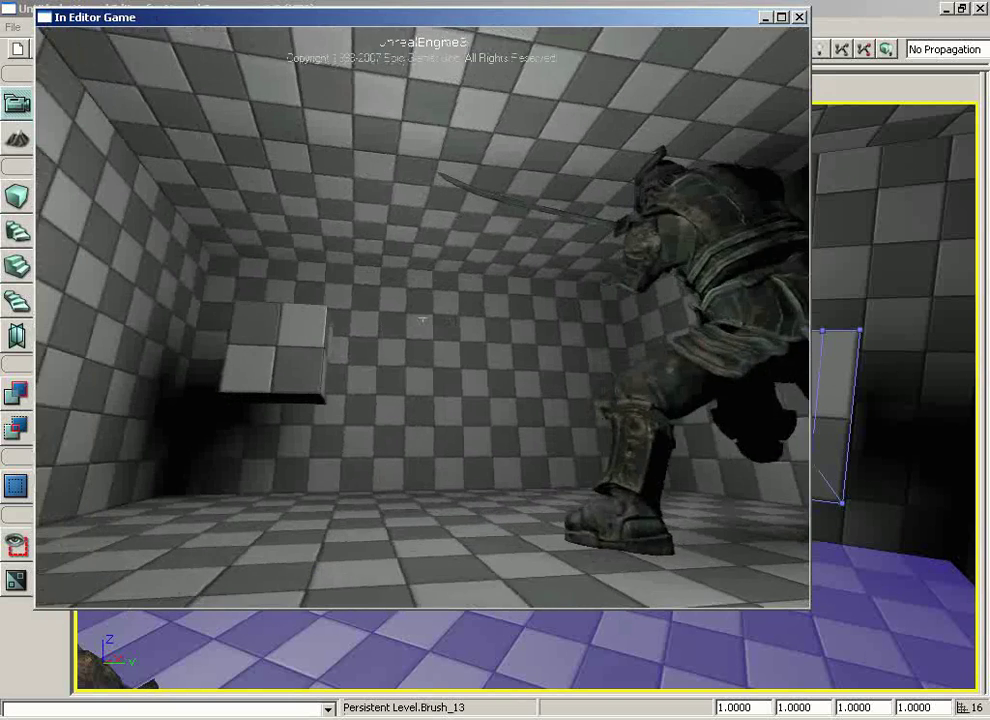
{"action": "key", "text": "Escape"}
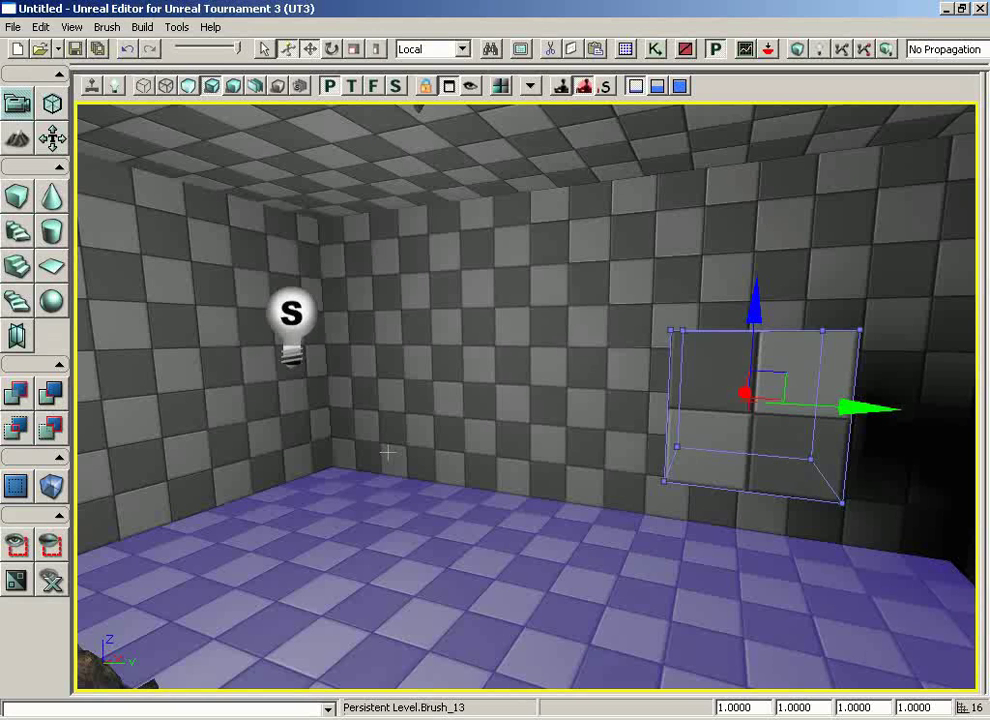
{"action": "left_click", "coordinate": [299, 349]}
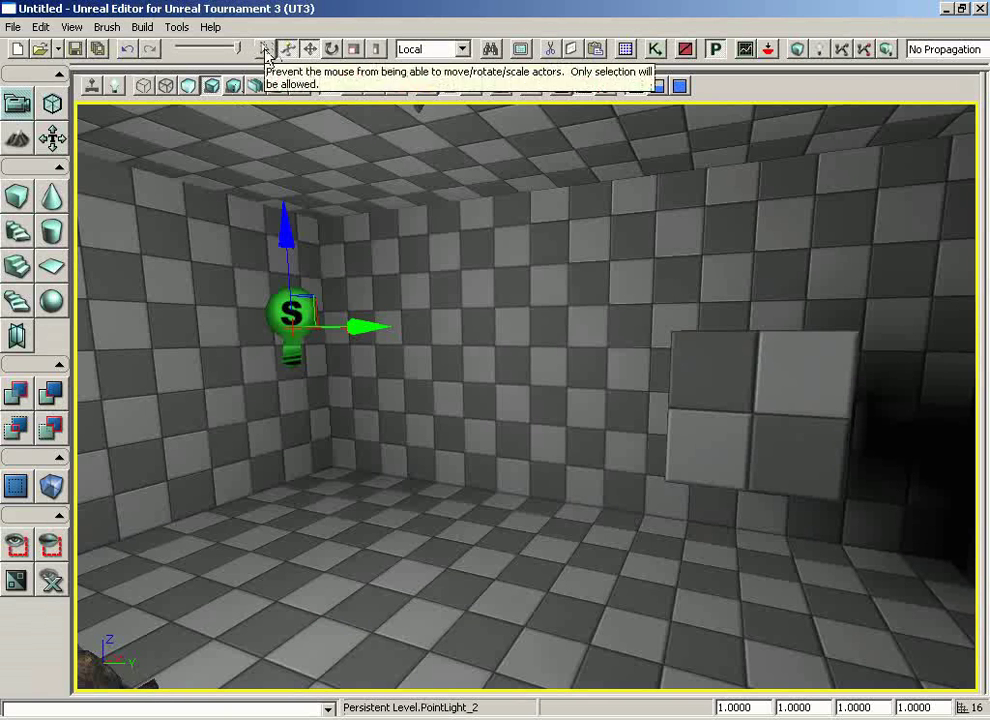
{"action": "middle_click_drag", "start_coordinate": [365, 325], "coordinate": [262, 327]}
{"action": "middle_click_drag", "start_coordinate": [180, 226], "coordinate": [185, 282]}
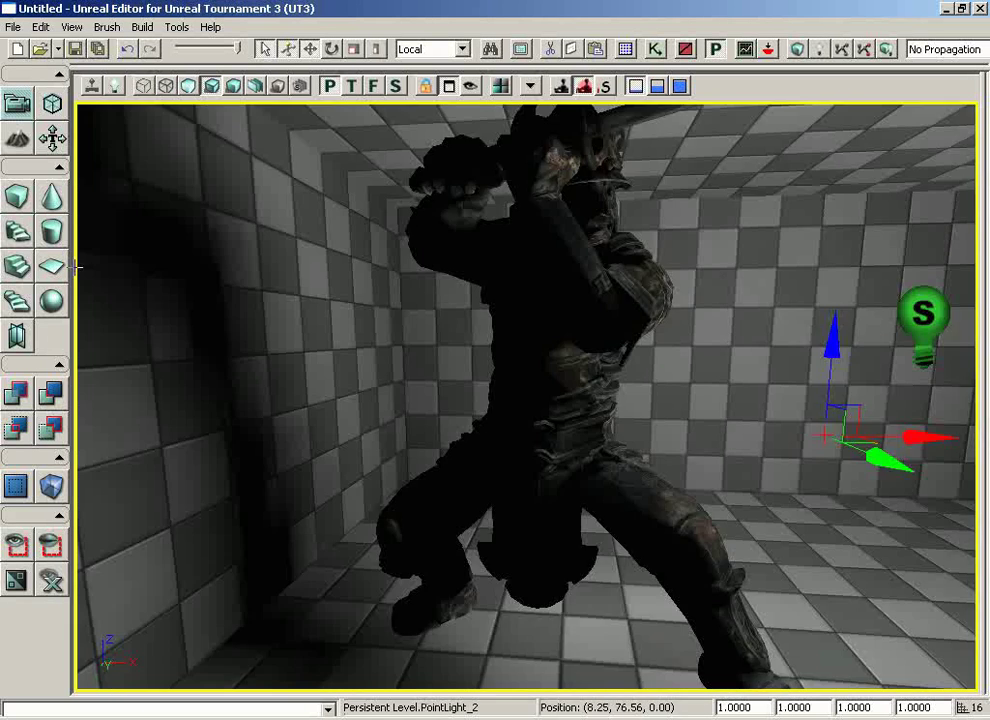
{"action": "left_click_drag", "start_coordinate": [430, 290], "coordinate": [422, 280]}
{"action": "left_click", "coordinate": [422, 280]}
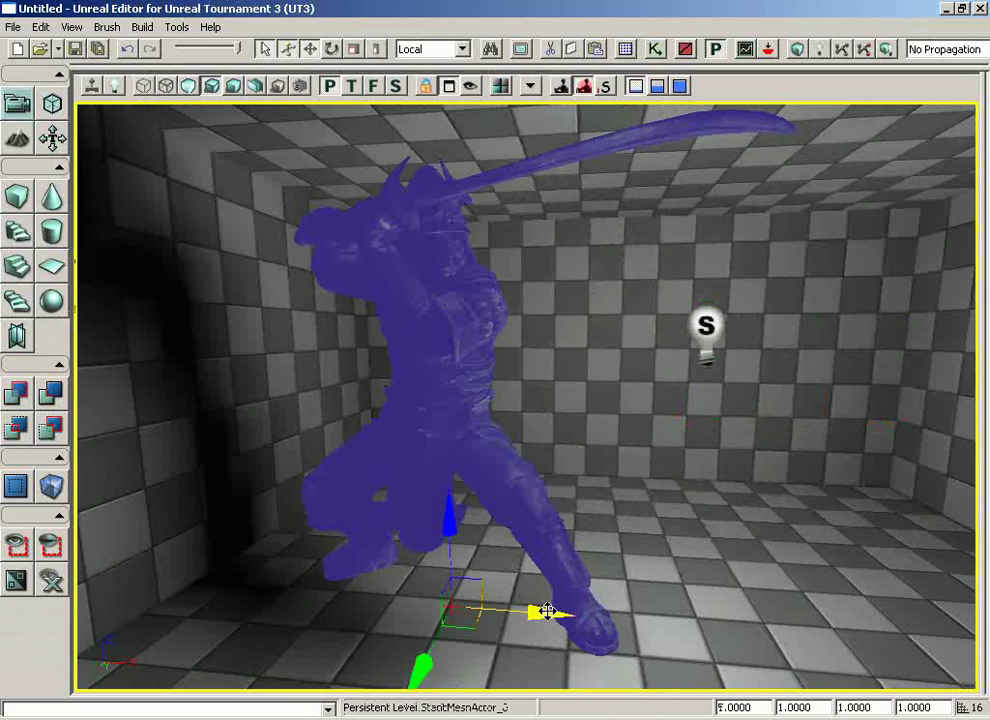
{"action": "left_click_drag", "start_coordinate": [528, 601], "coordinate": [618, 613]}
{"action": "middle_click_drag", "start_coordinate": [618, 613], "coordinate": [513, 614]}
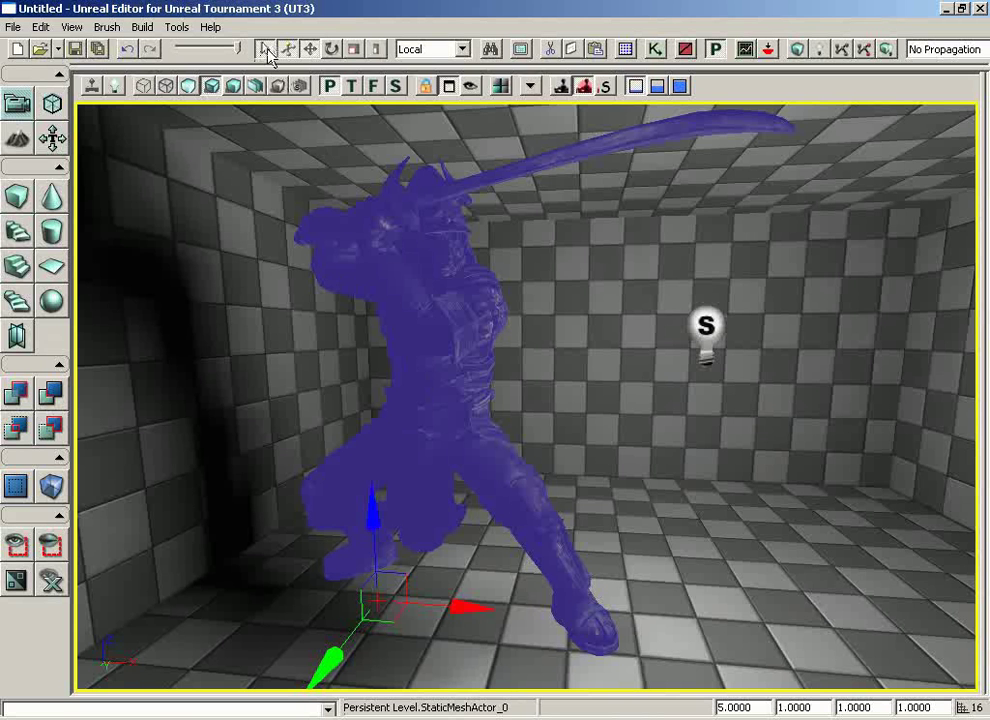
{"action": "left_click", "coordinate": [265, 49]}
{"action": "left_click_drag", "start_coordinate": [480, 300], "coordinate": [480, 335]}
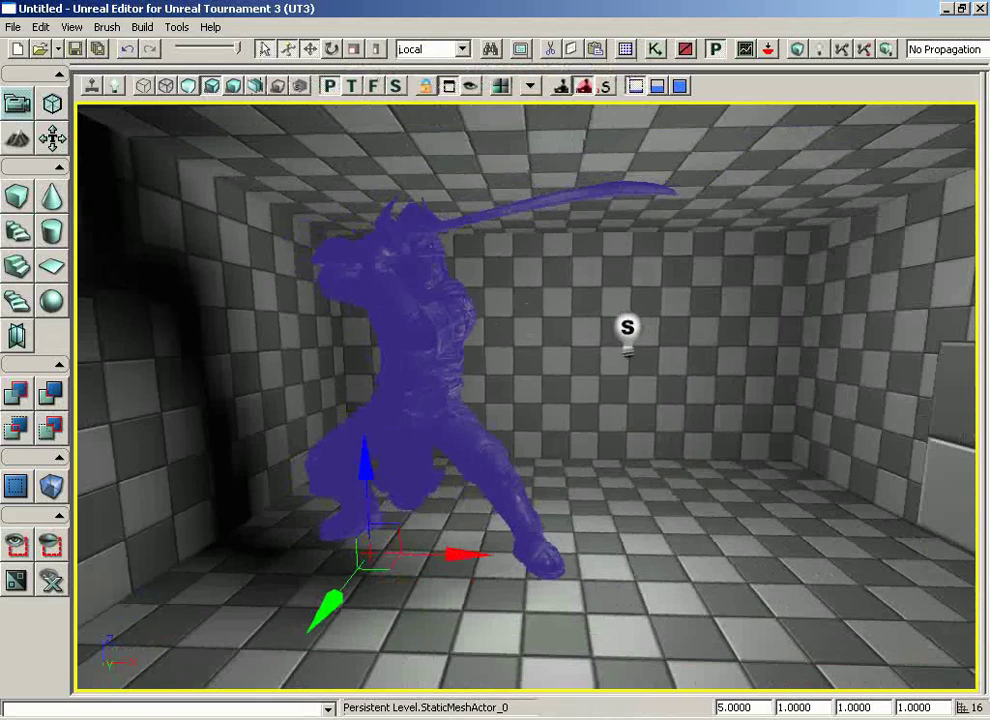